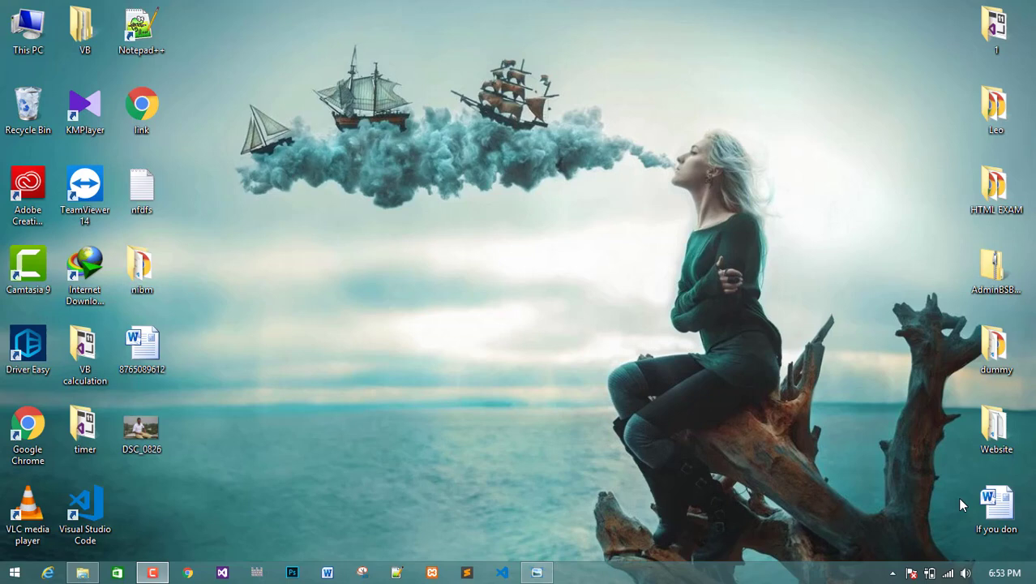
Launch Photoshop and open DSC_0826.JPG from the Desktop
{"action": "left_click", "coordinate": [292, 573]}
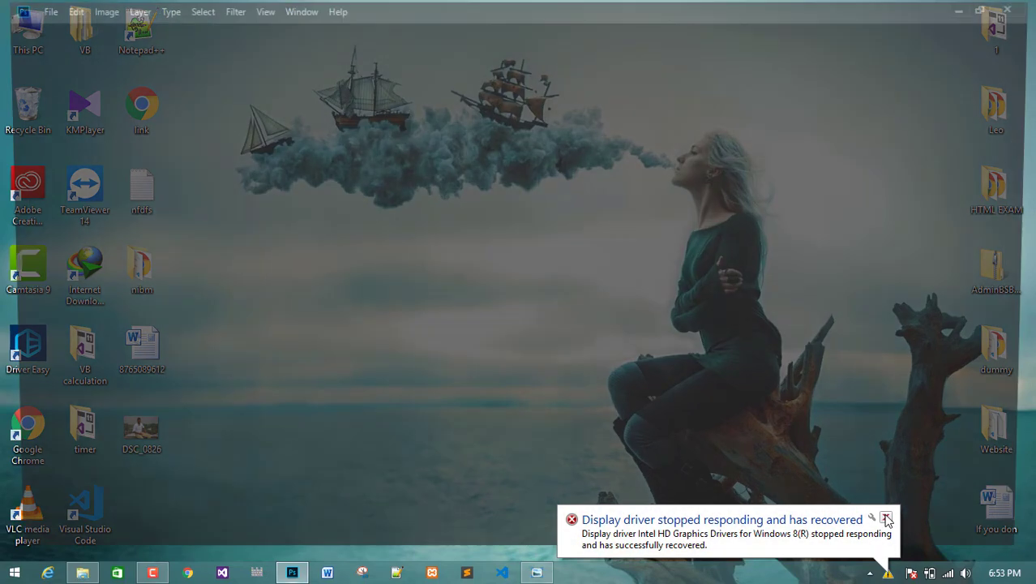
{"action": "left_click", "coordinate": [883, 517]}
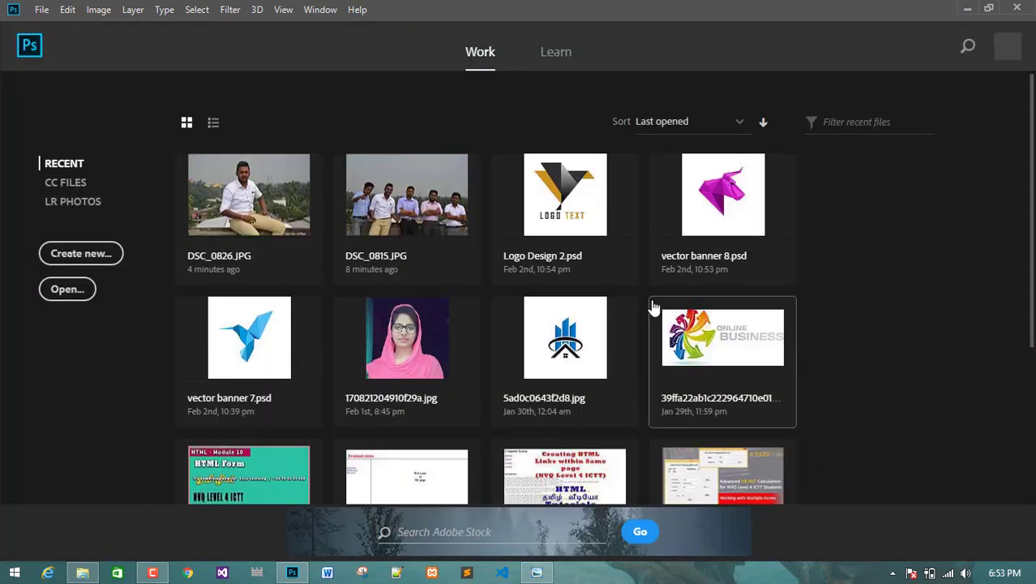
{"action": "left_click", "coordinate": [41, 9]}
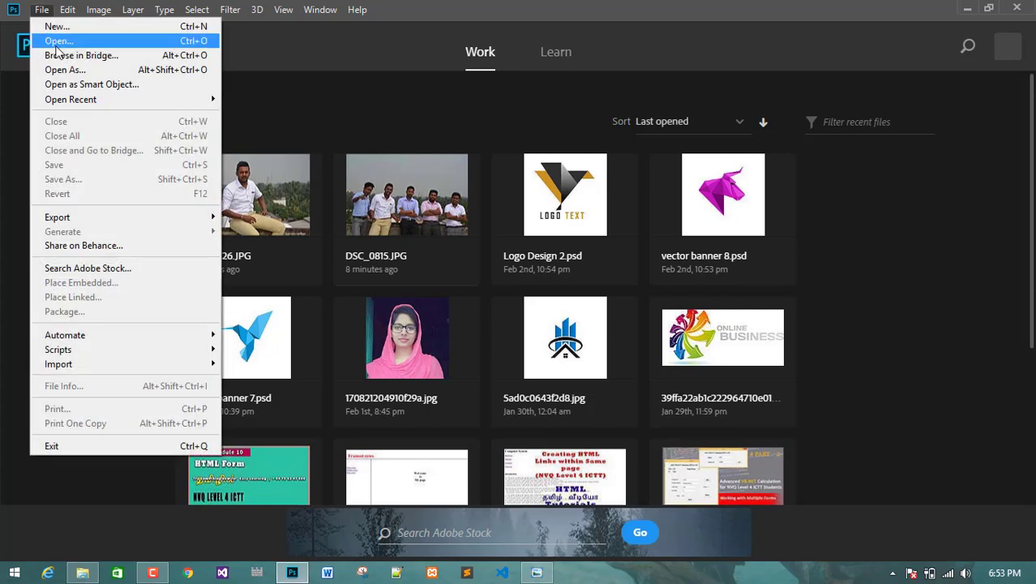
{"action": "left_click", "coordinate": [51, 39]}
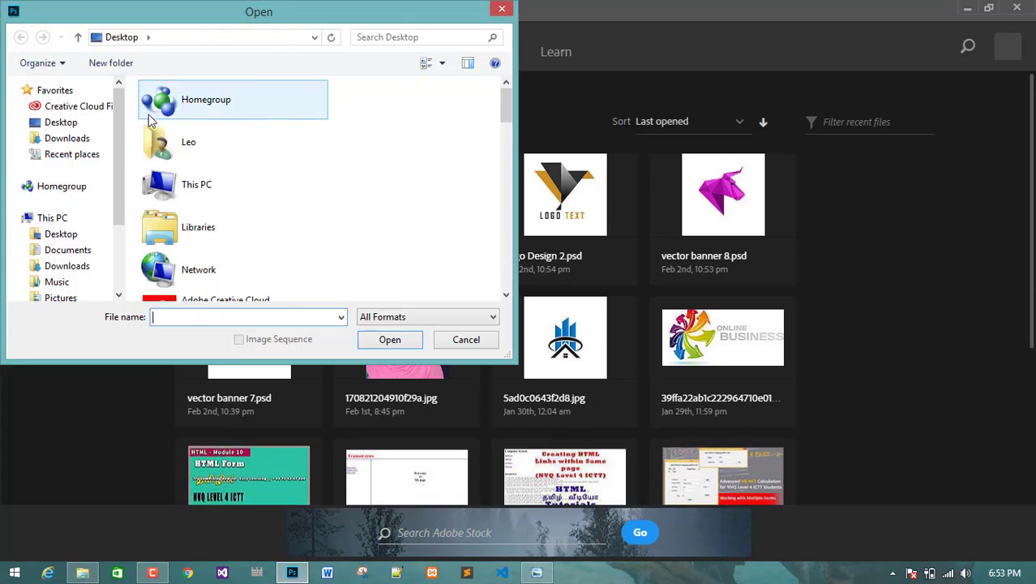
{"action": "left_click", "coordinate": [61, 123]}
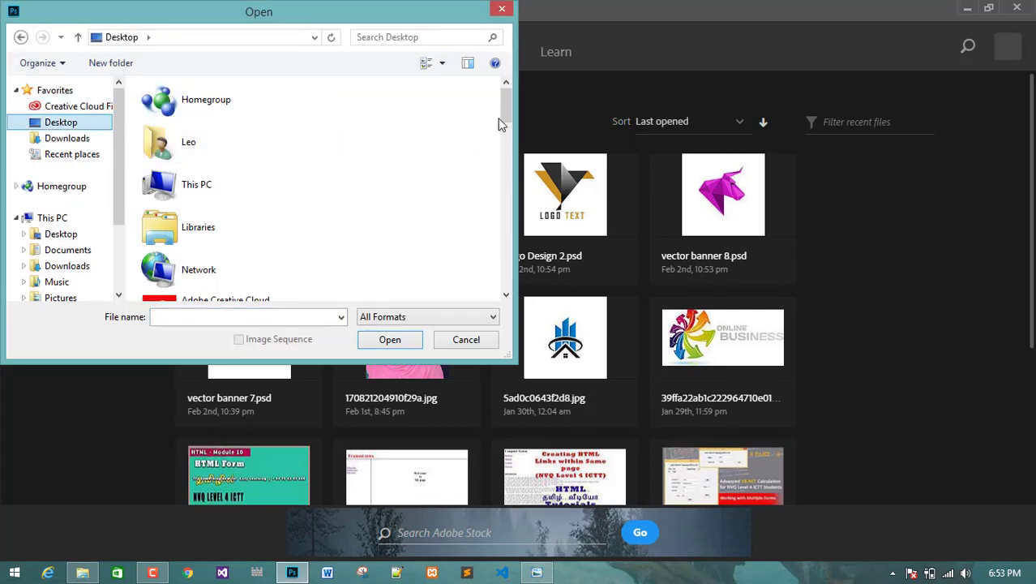
{"action": "left_click_drag", "start_coordinate": [510, 130], "coordinate": [513, 231]}
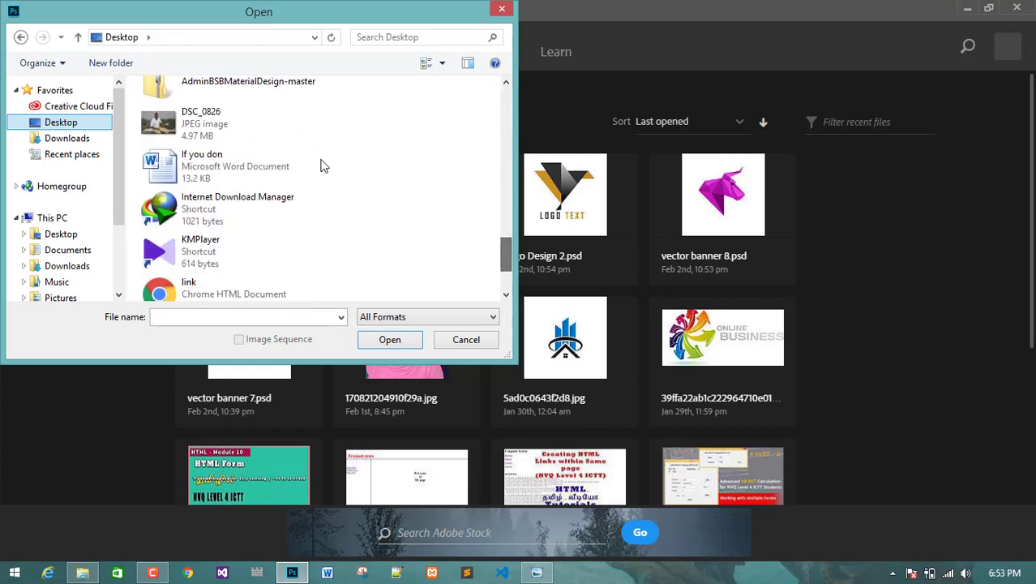
{"action": "left_click", "coordinate": [209, 139]}
{"action": "left_click", "coordinate": [394, 340]}
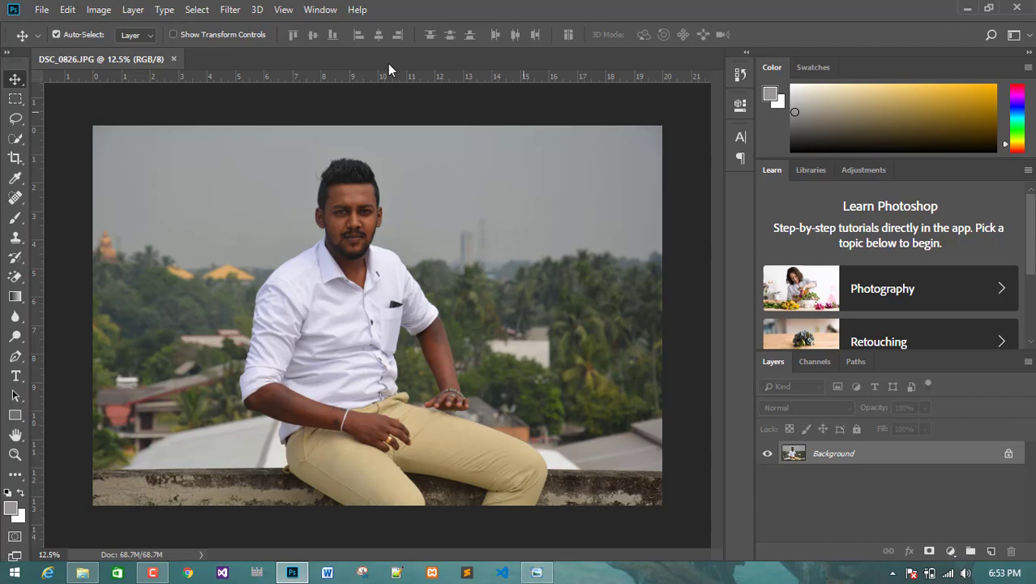
{"action": "left_click", "coordinate": [15, 98]}
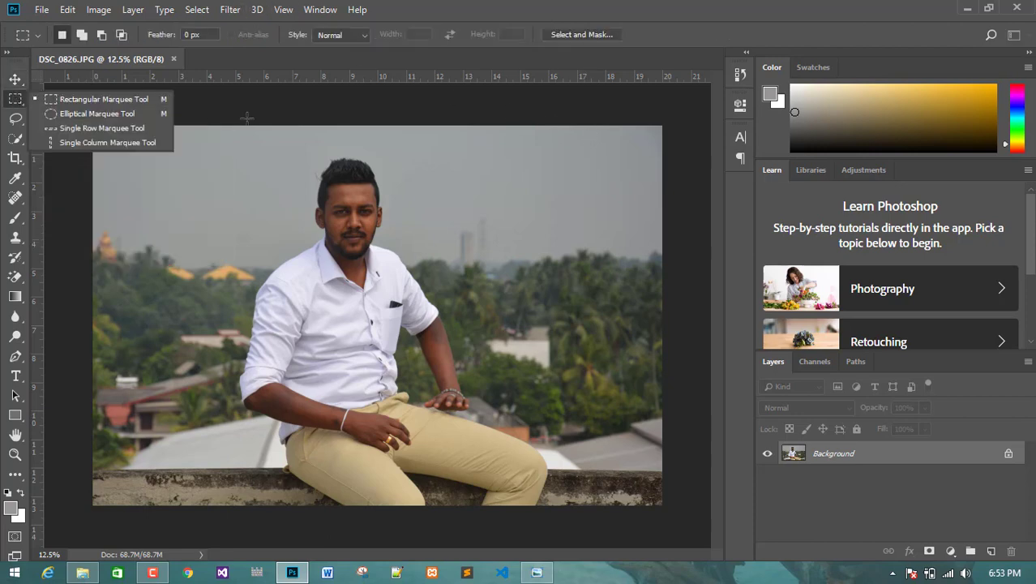
{"action": "left_click", "coordinate": [20, 121]}
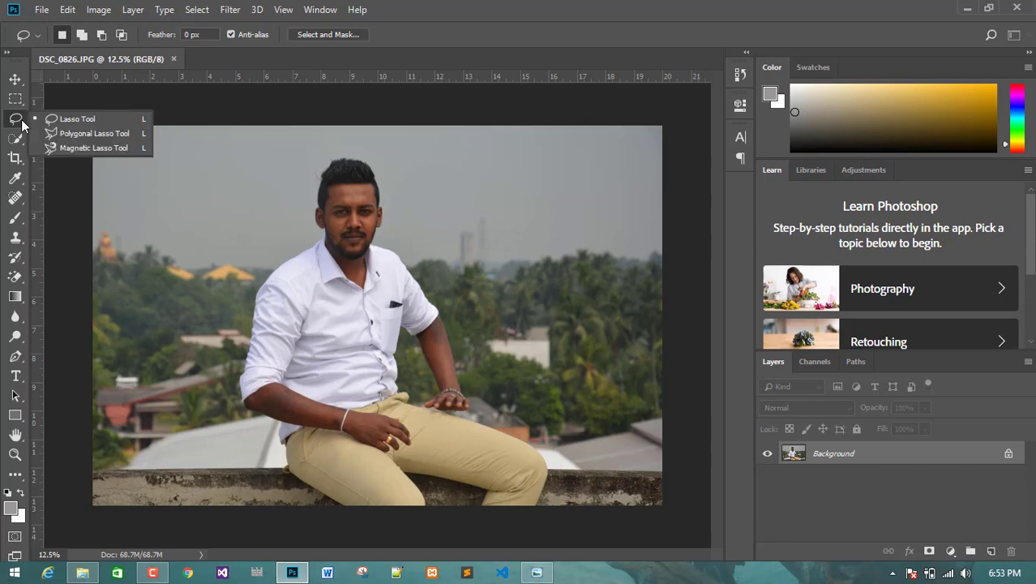
{"action": "left_click", "coordinate": [16, 98]}
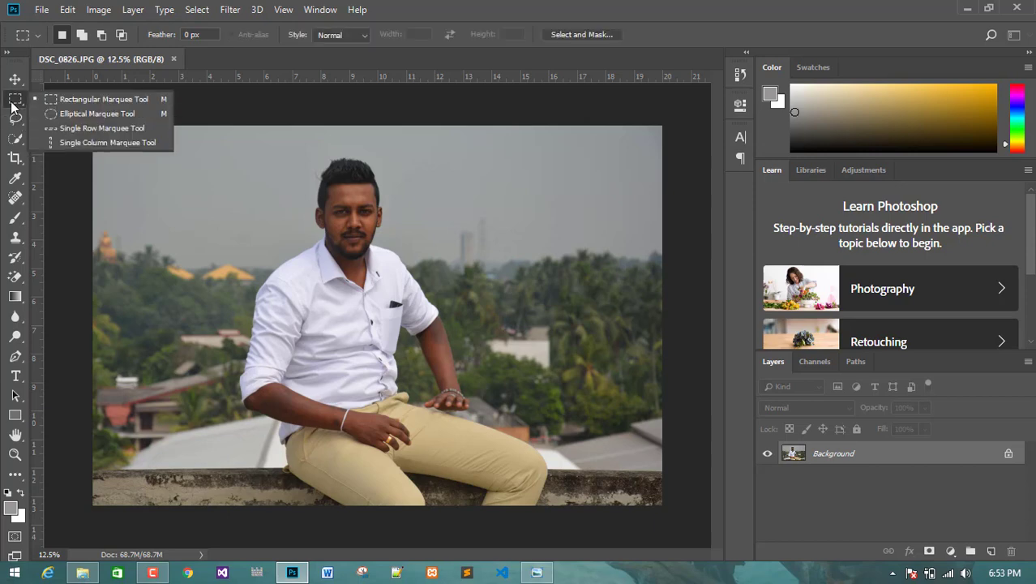
{"action": "key", "text": "v"}
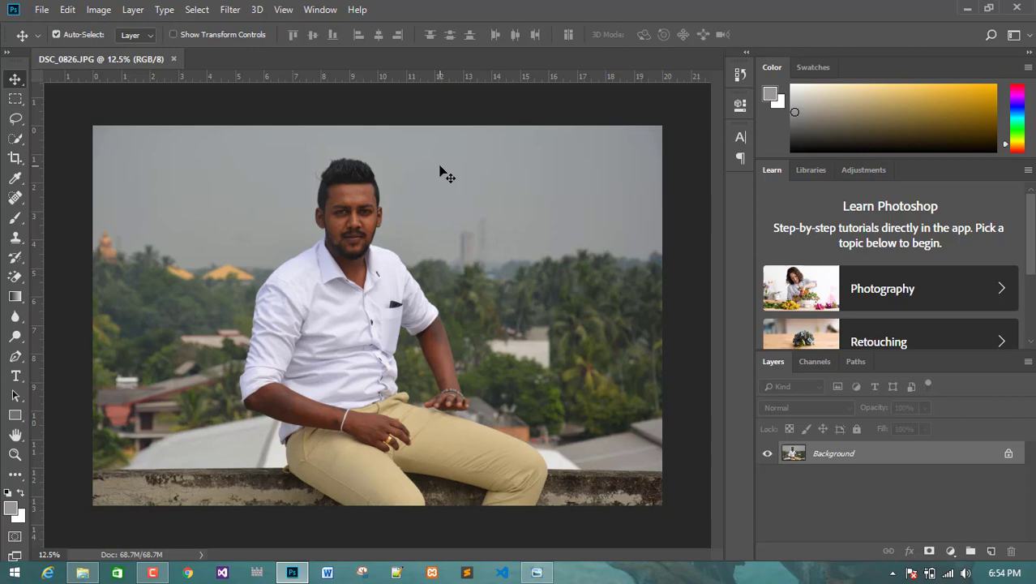
{"action": "left_click", "coordinate": [16, 98]}
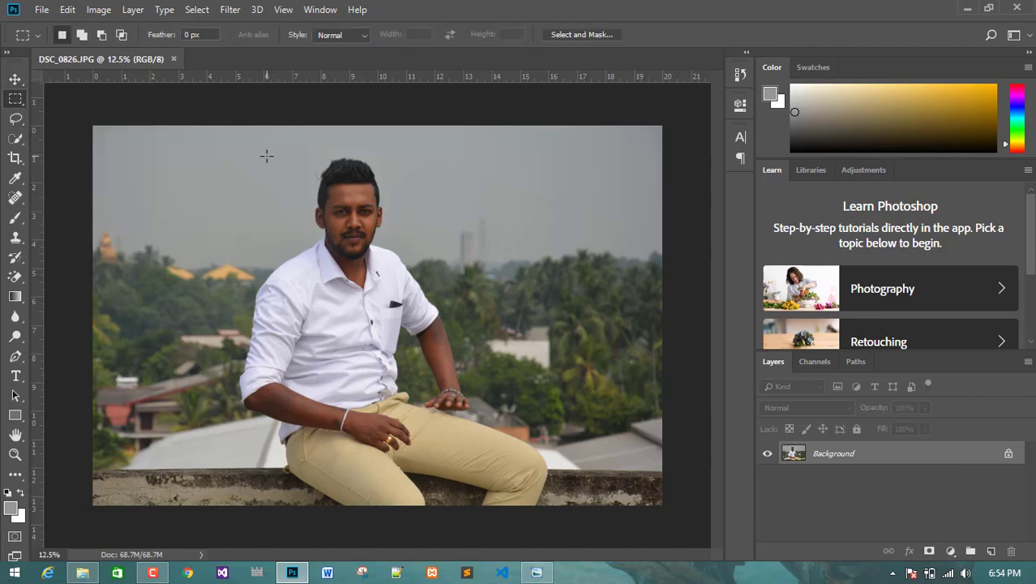
{"action": "left_click_drag", "start_coordinate": [268, 156], "coordinate": [464, 465]}
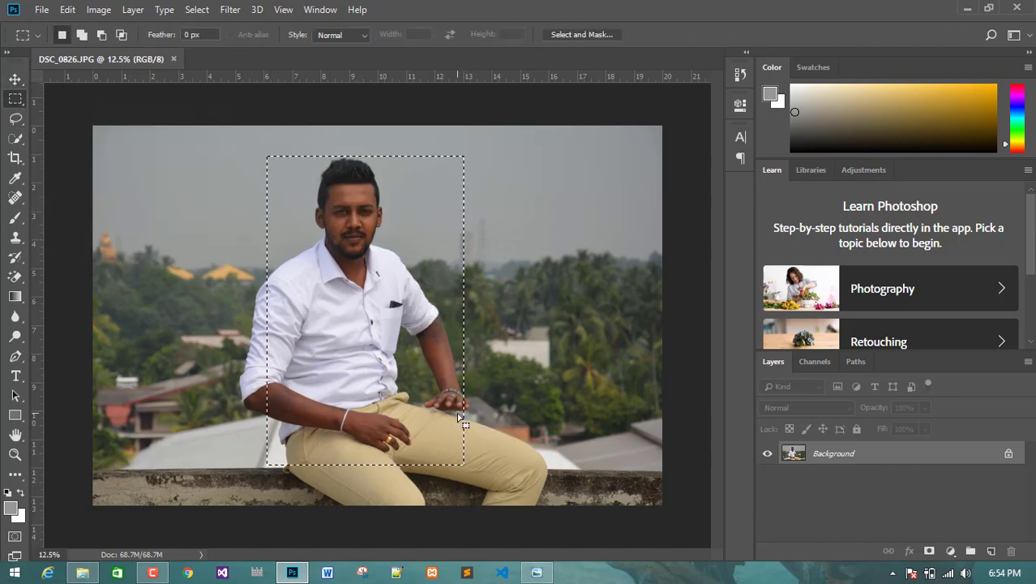
{"action": "left_click", "coordinate": [16, 79]}
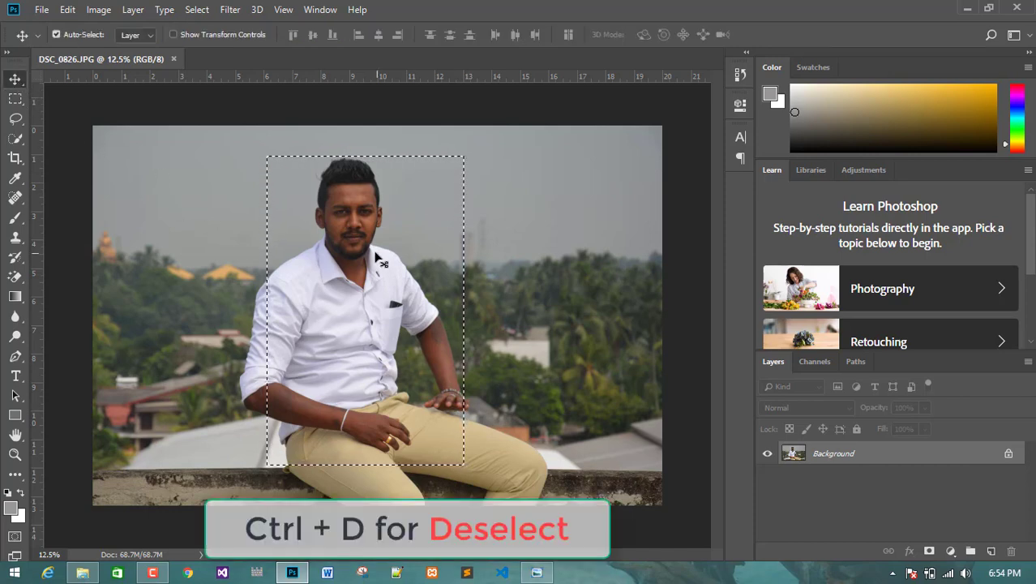
{"action": "key", "text": "ctrl"}
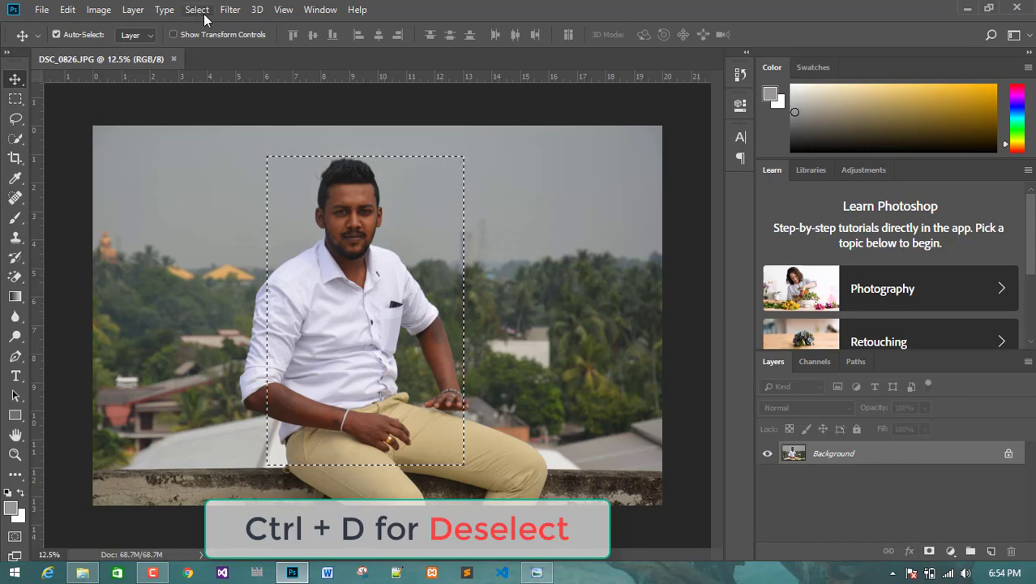
{"action": "left_click", "coordinate": [201, 12]}
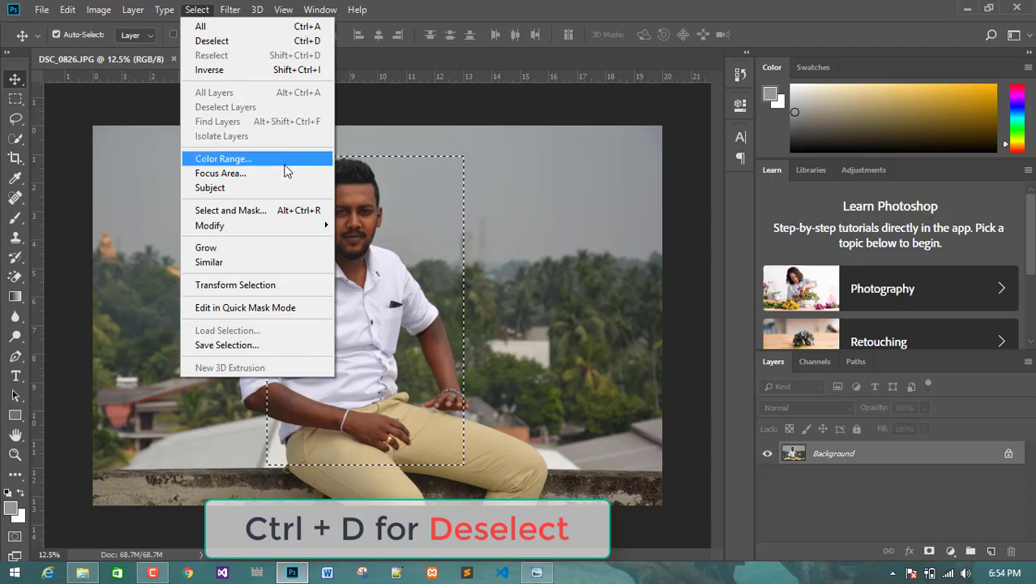
{"action": "left_click", "coordinate": [316, 42]}
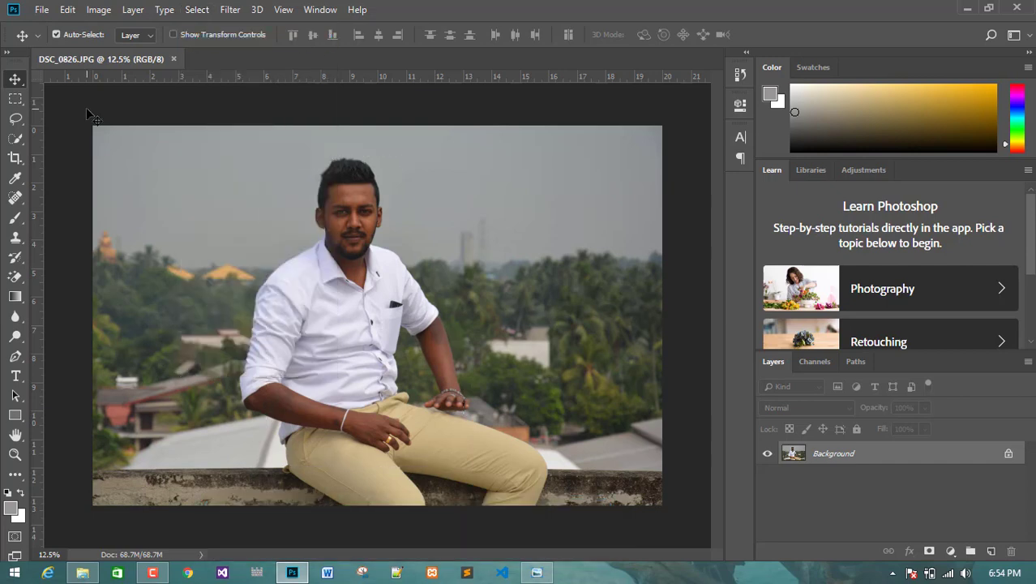
Unlock the Background into Layer 0 and marquee a rectangle around the seated man
{"action": "left_click", "coordinate": [16, 99]}
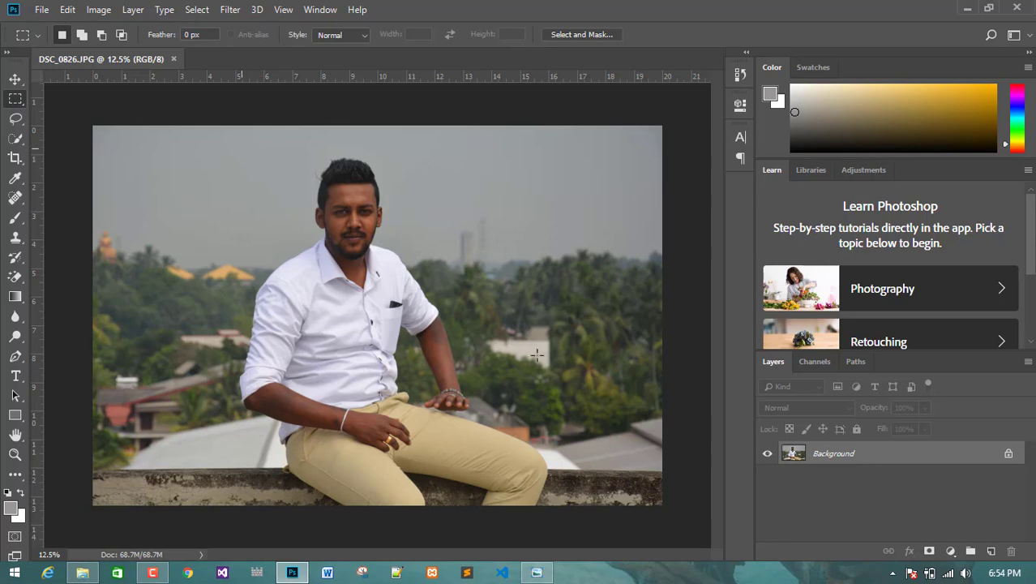
{"action": "left_click", "coordinate": [1008, 456]}
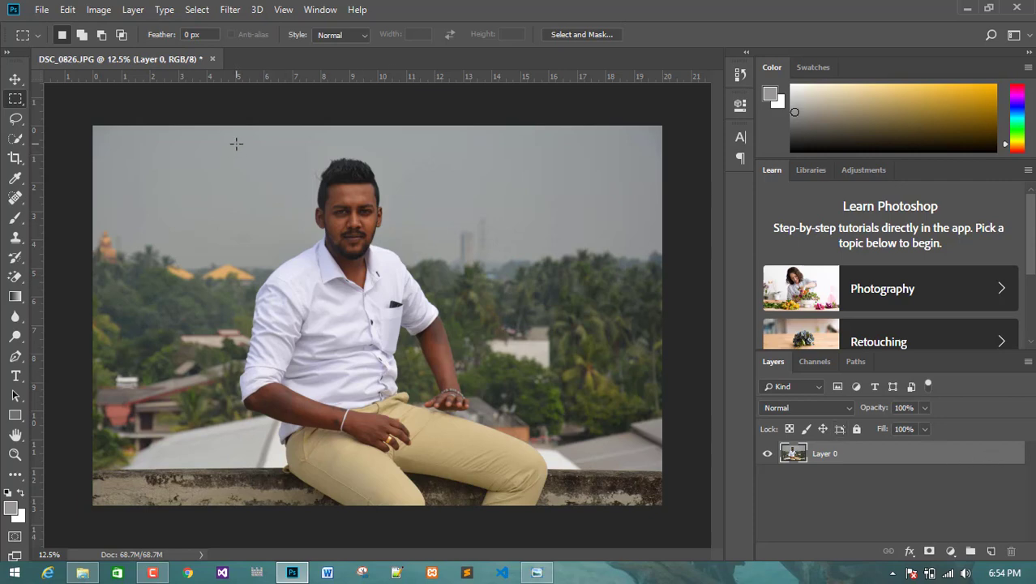
{"action": "left_click_drag", "start_coordinate": [237, 145], "coordinate": [474, 483]}
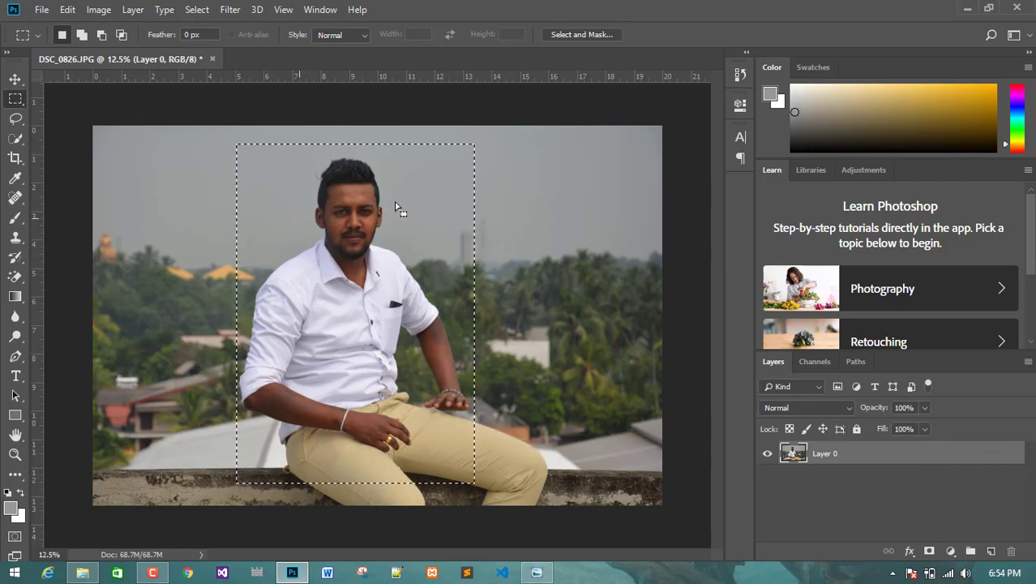
Open Hue/Saturation, raise Saturation, and move the dialog up and right off the photo
{"action": "left_click", "coordinate": [100, 16]}
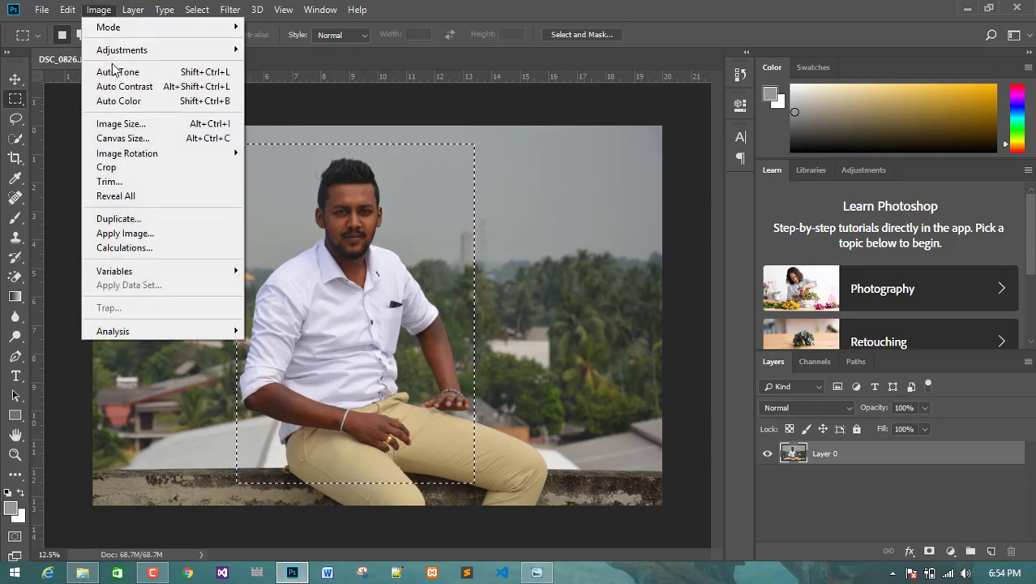
{"action": "mouse_move", "coordinate": [122, 50]}
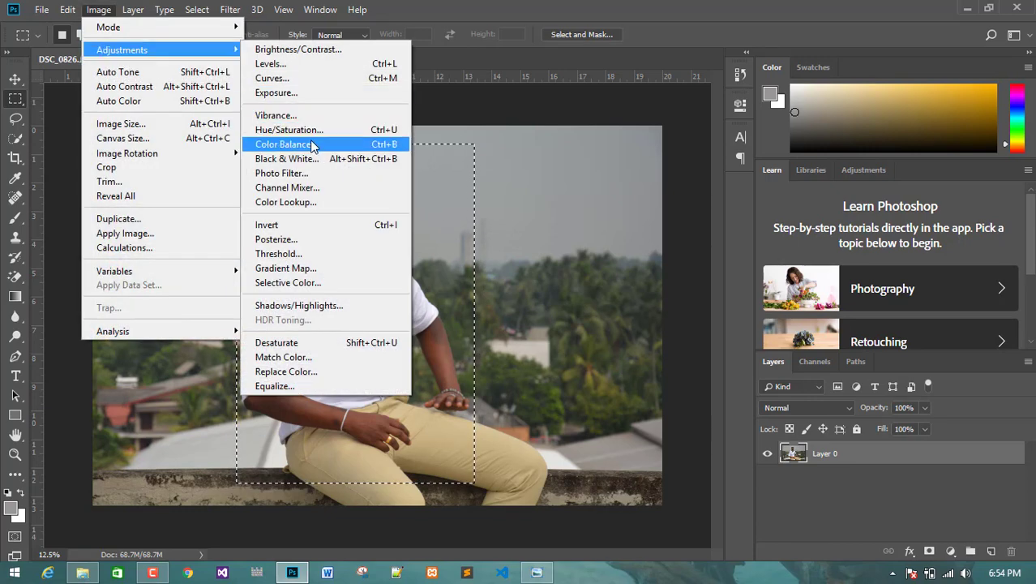
{"action": "left_click", "coordinate": [381, 130]}
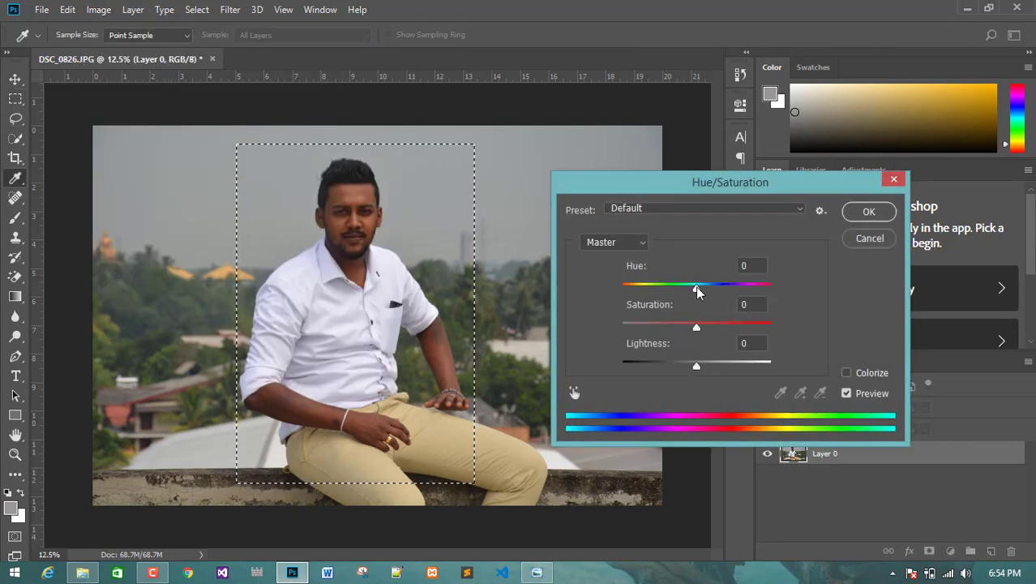
{"action": "left_click_drag", "start_coordinate": [695, 325], "coordinate": [711, 325]}
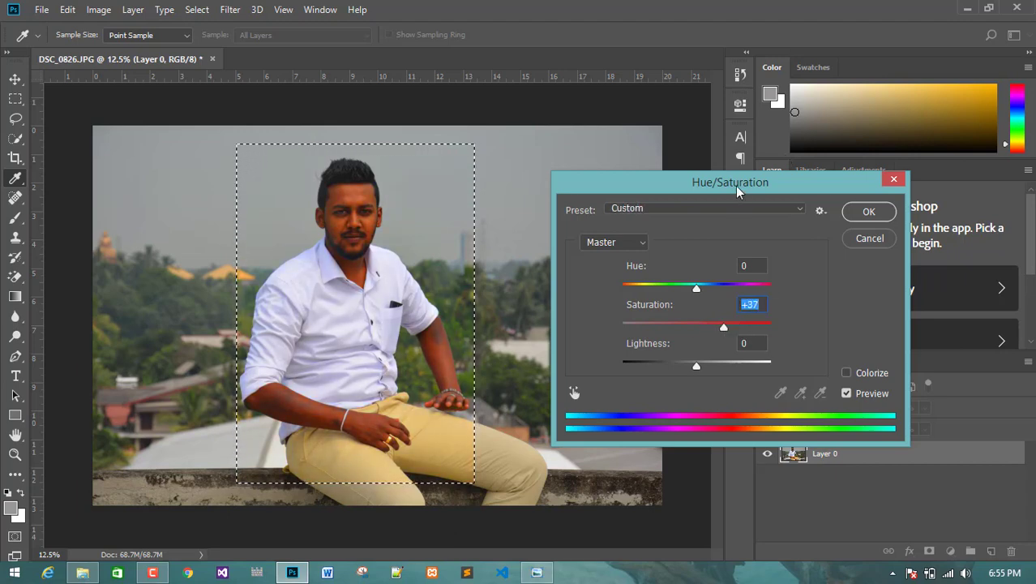
{"action": "left_click_drag", "start_coordinate": [738, 189], "coordinate": [798, 167]}
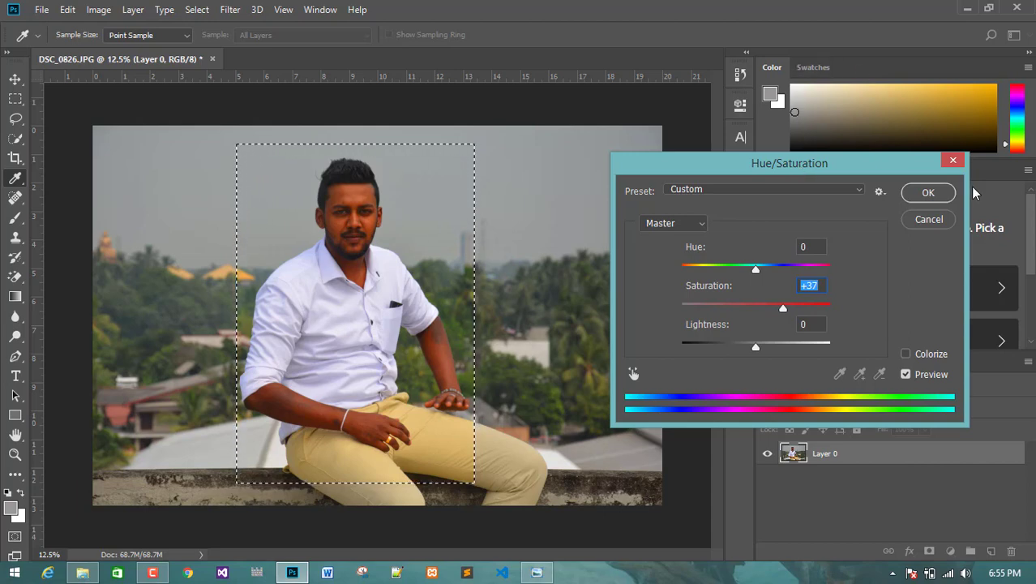
Close the Hue/Saturation dialog, keeping the rectangle selection around the man
{"action": "left_click", "coordinate": [929, 220]}
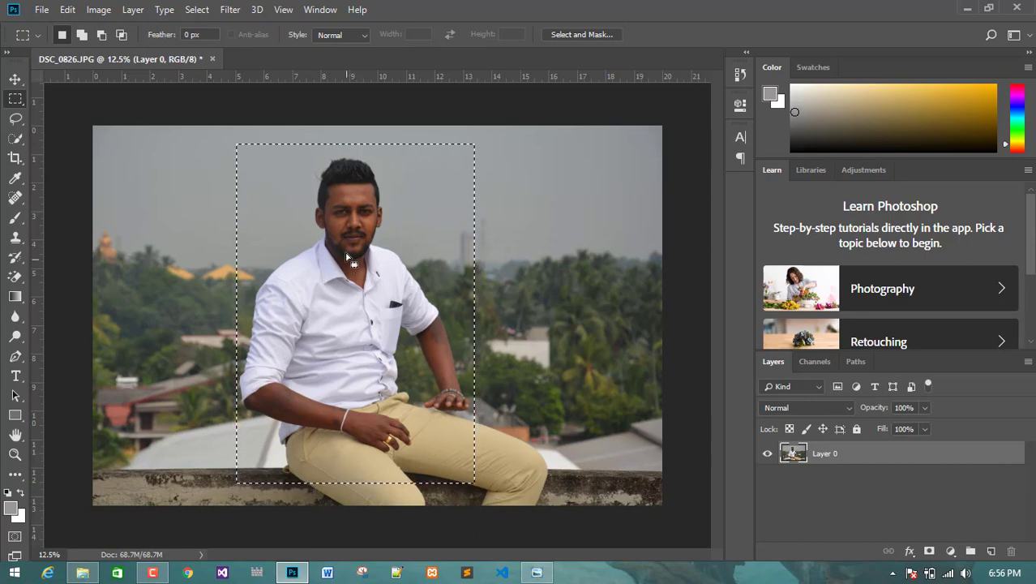
Preview Saturation +39 in Hue/Saturation, cancel it, and switch to the Move tool
{"action": "left_click", "coordinate": [100, 10]}
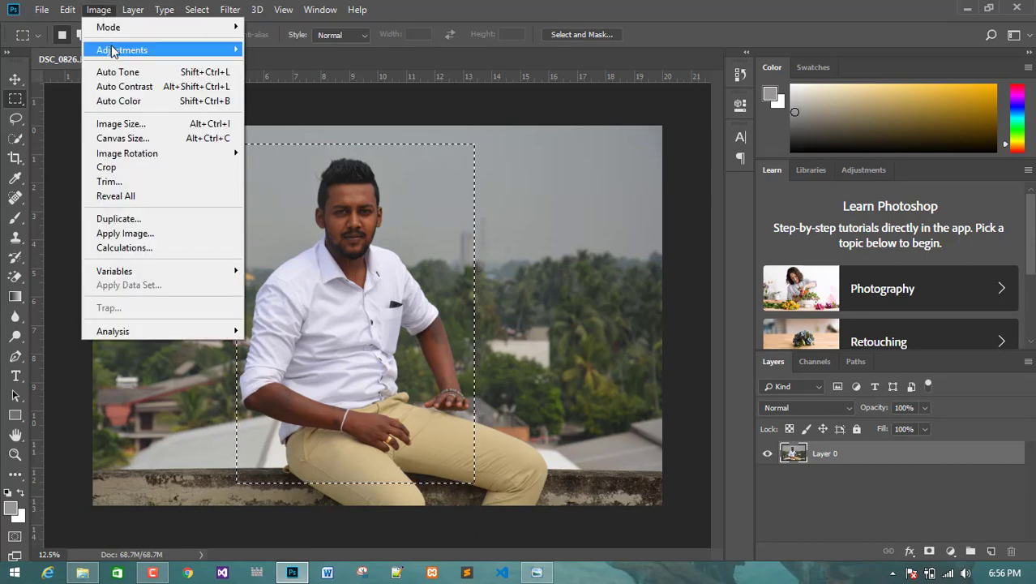
{"action": "mouse_move", "coordinate": [114, 51]}
{"action": "left_click", "coordinate": [325, 131]}
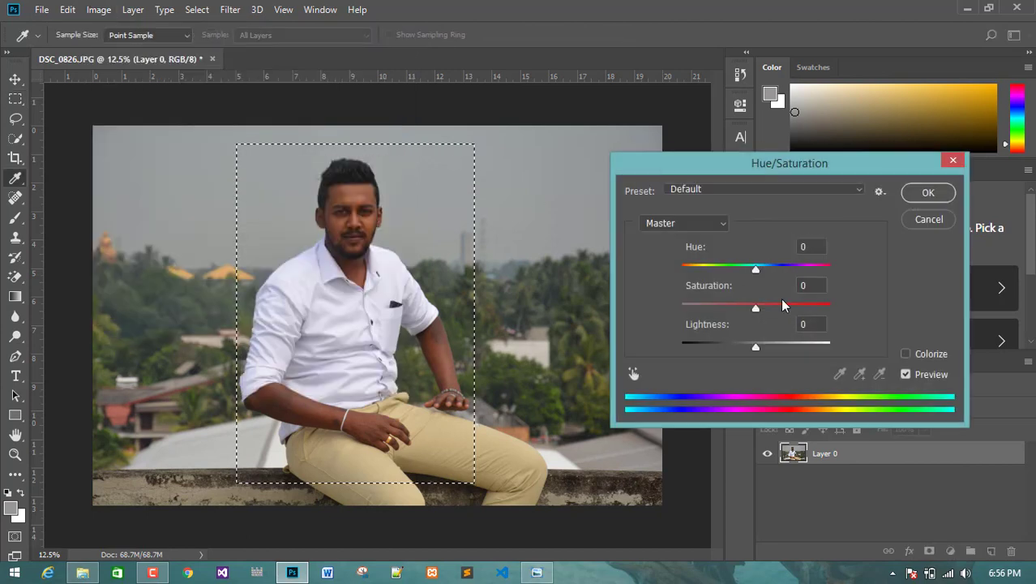
{"action": "left_click_drag", "start_coordinate": [757, 309], "coordinate": [800, 309]}
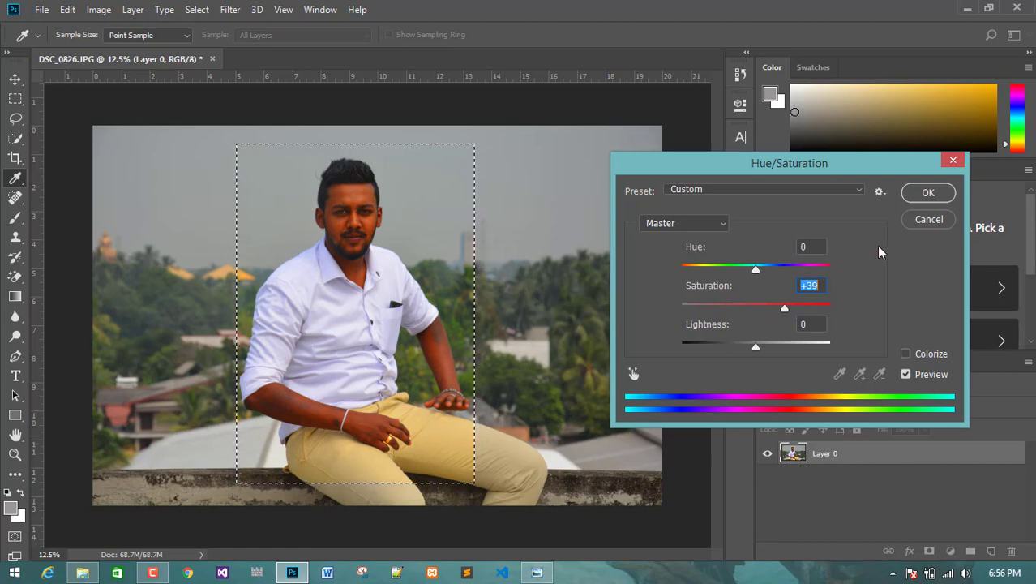
{"action": "left_click", "coordinate": [929, 219]}
{"action": "left_click", "coordinate": [15, 78]}
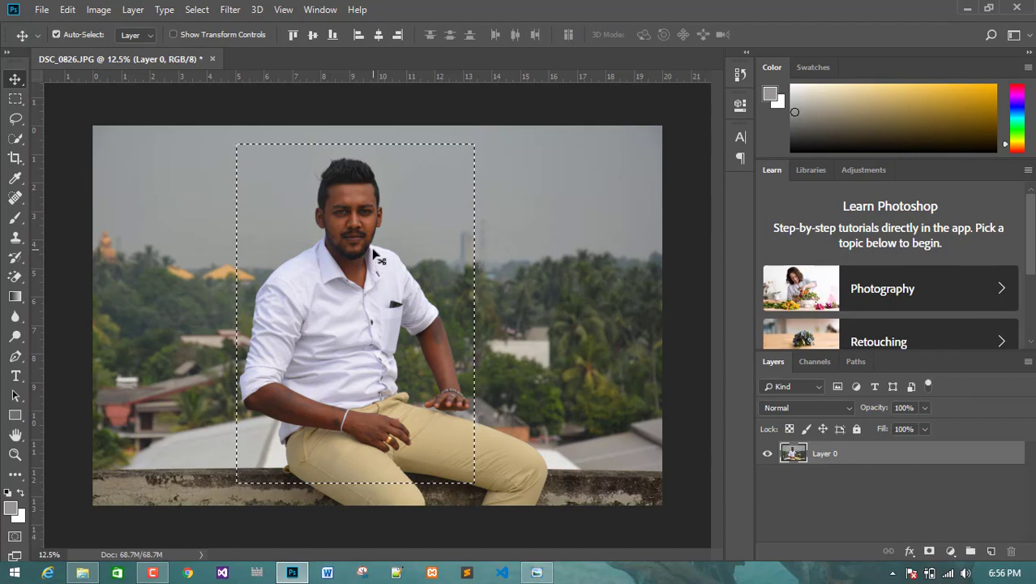
{"action": "mouse_move", "coordinate": [374, 256]}
{"action": "left_mouse_down"}
{"action": "mouse_move", "coordinate": [150, 264]}
{"action": "mouse_move", "coordinate": [395, 280]}
{"action": "mouse_move", "coordinate": [244, 251]}
{"action": "mouse_move", "coordinate": [394, 265]}
{"action": "mouse_move", "coordinate": [377, 237]}
{"action": "mouse_move", "coordinate": [375, 253]}
{"action": "left_mouse_up"}
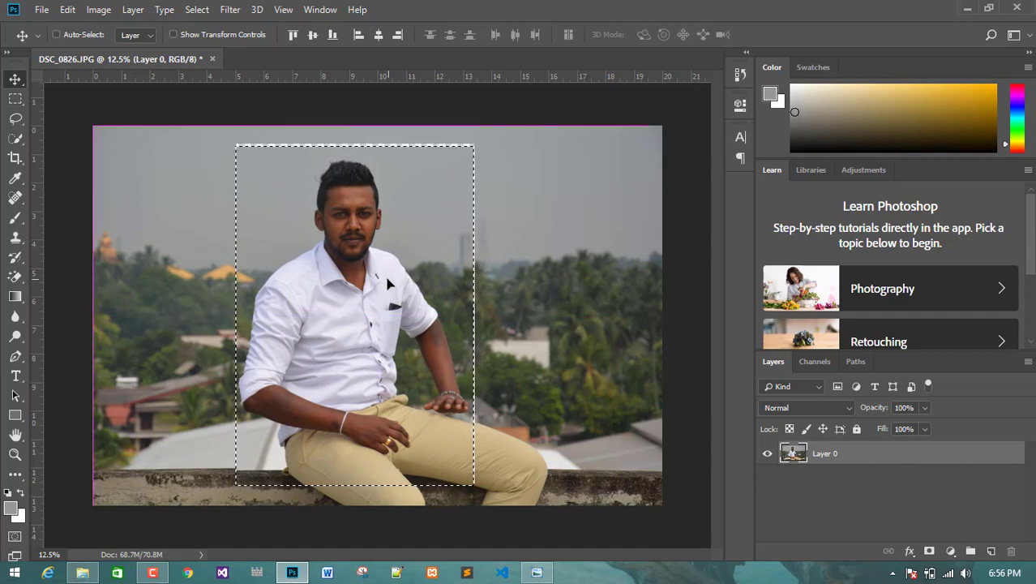
{"action": "key", "text": "ctrl+z"}
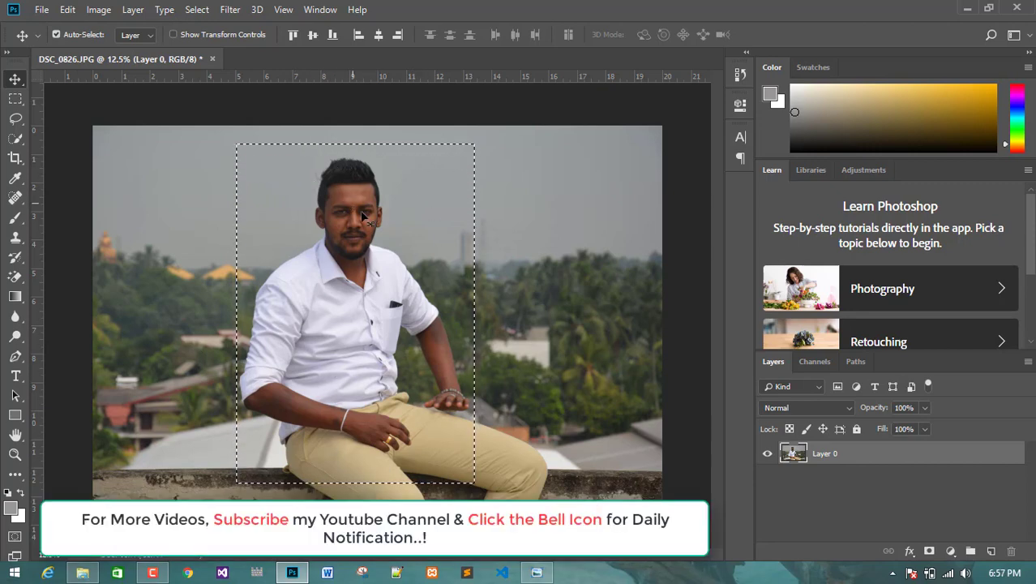
{"action": "mouse_move", "coordinate": [369, 232]}
{"action": "left_mouse_down"}
{"action": "mouse_move", "coordinate": [365, 162]}
{"action": "mouse_move", "coordinate": [376, 234]}
{"action": "left_mouse_up"}
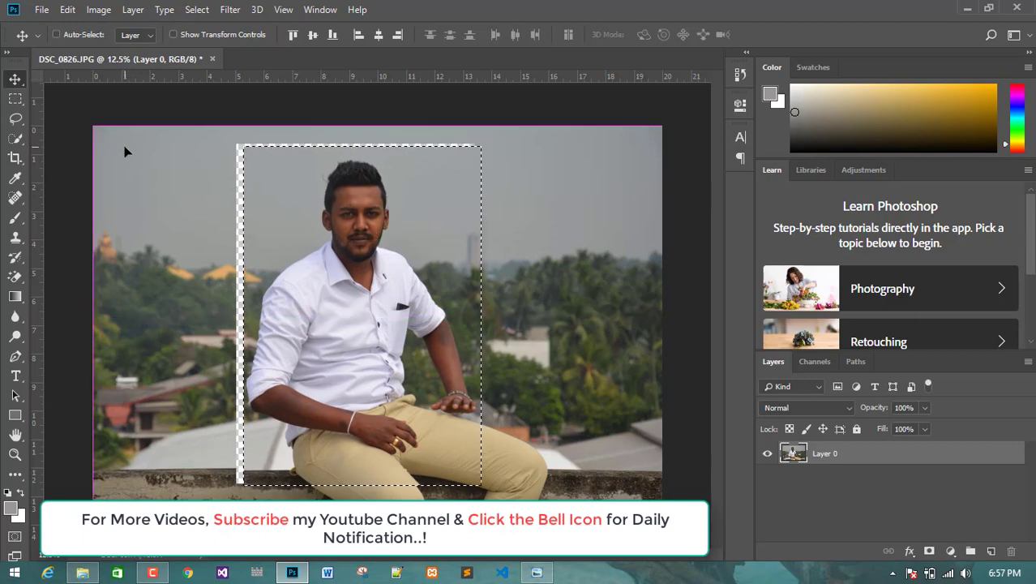
{"action": "key", "text": "ctrl+z"}
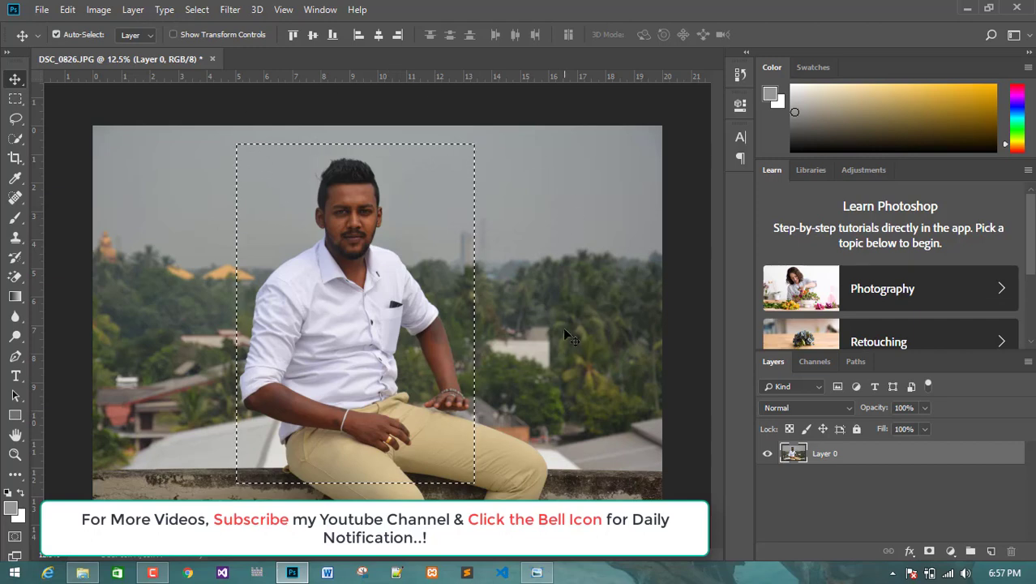
Invert the selection with Select > Inverse to cover the background
{"action": "left_click", "coordinate": [202, 10]}
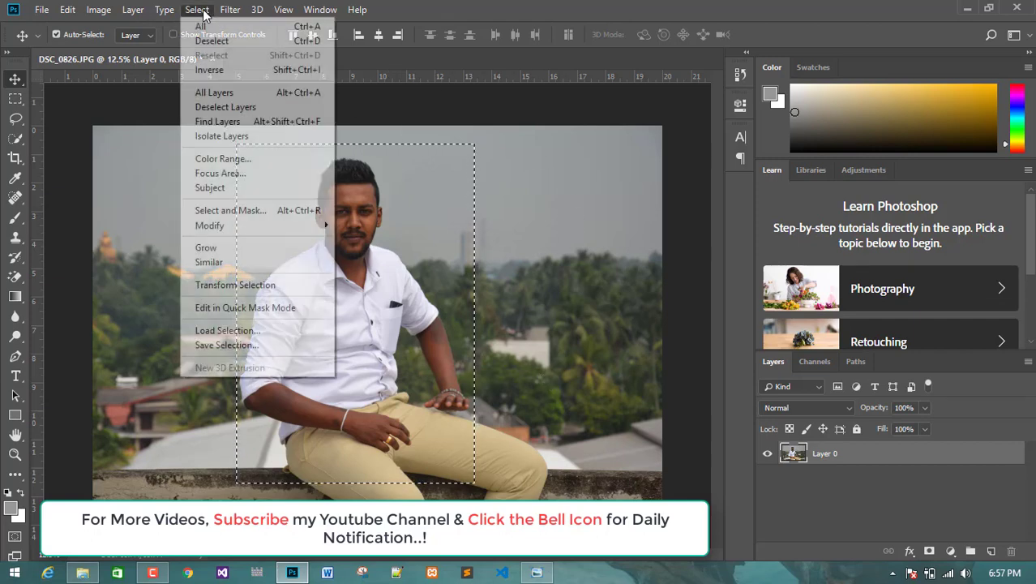
{"action": "left_click", "coordinate": [210, 71]}
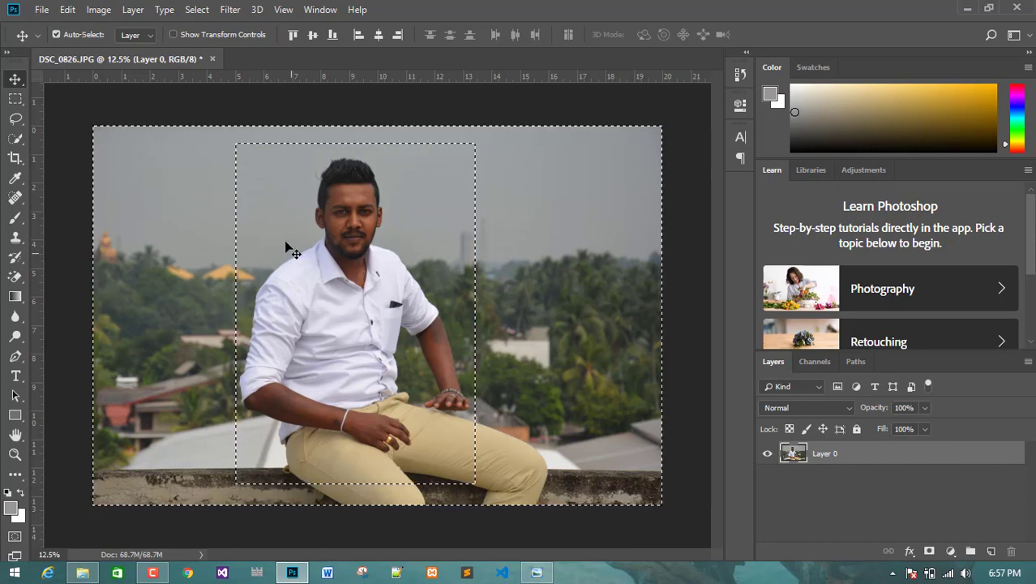
{"action": "left_click", "coordinate": [101, 11]}
{"action": "mouse_move", "coordinate": [111, 52]}
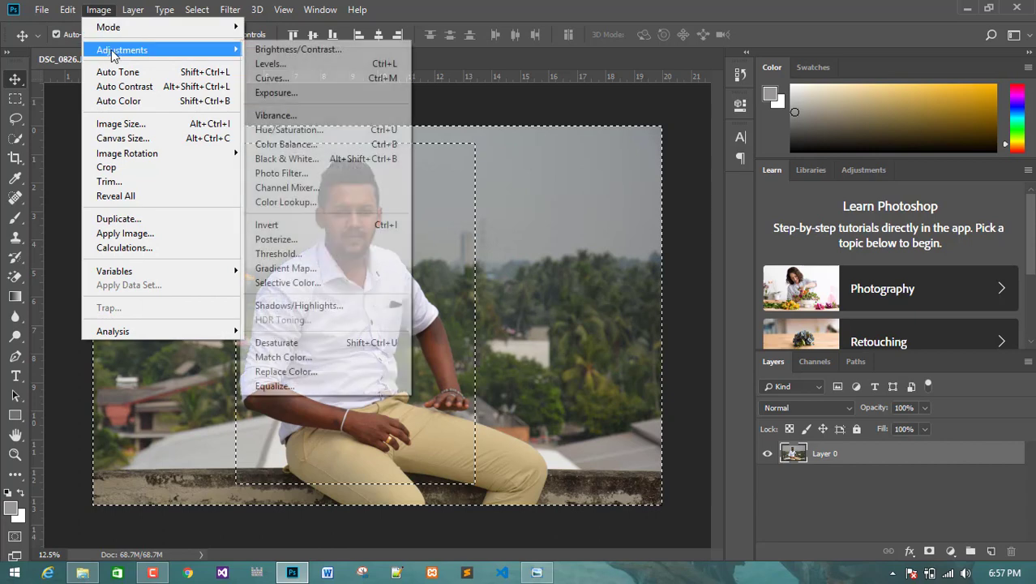
{"action": "left_click", "coordinate": [285, 143]}
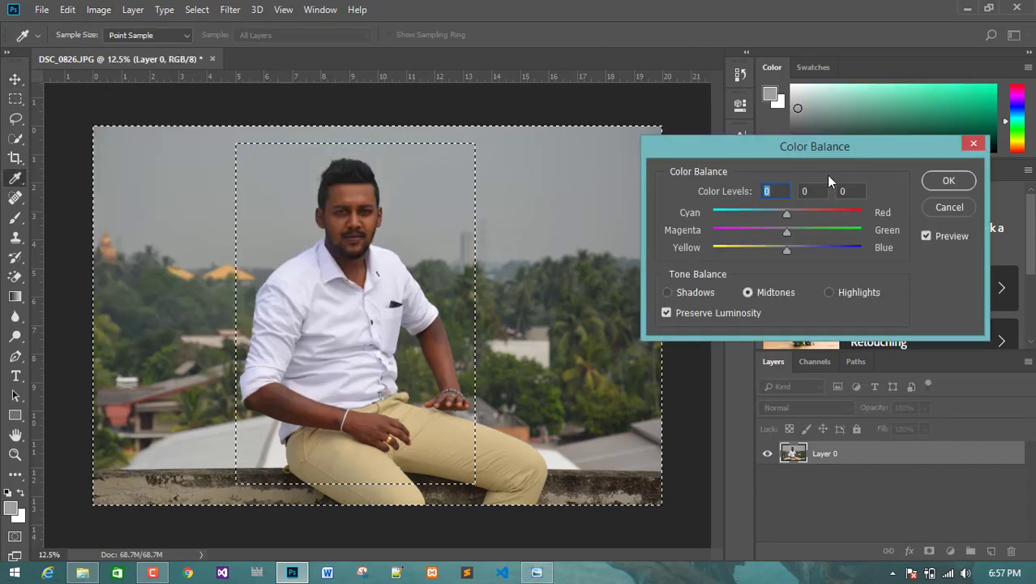
{"action": "left_click", "coordinate": [939, 205]}
{"action": "left_click", "coordinate": [99, 10]}
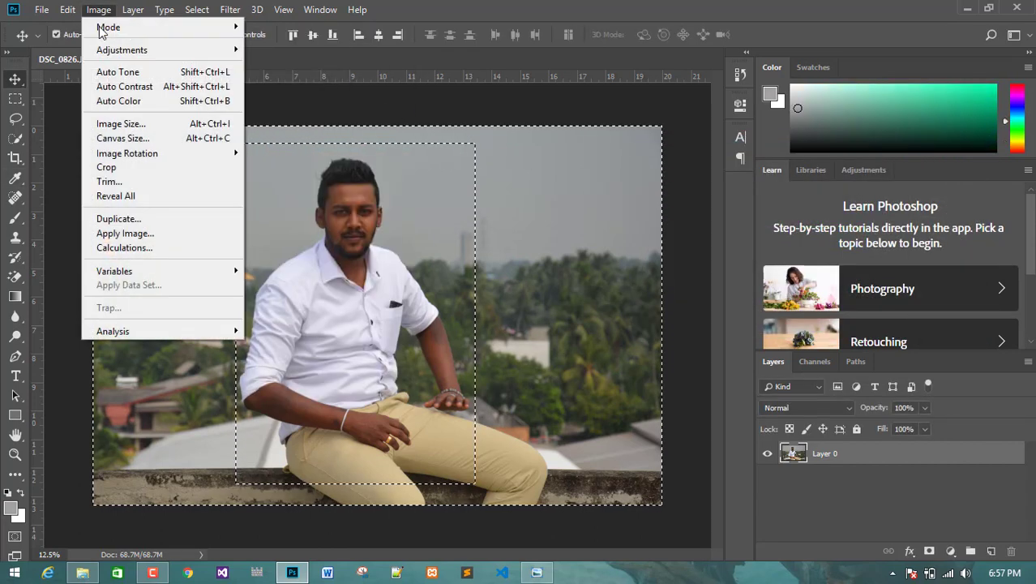
{"action": "mouse_move", "coordinate": [136, 54]}
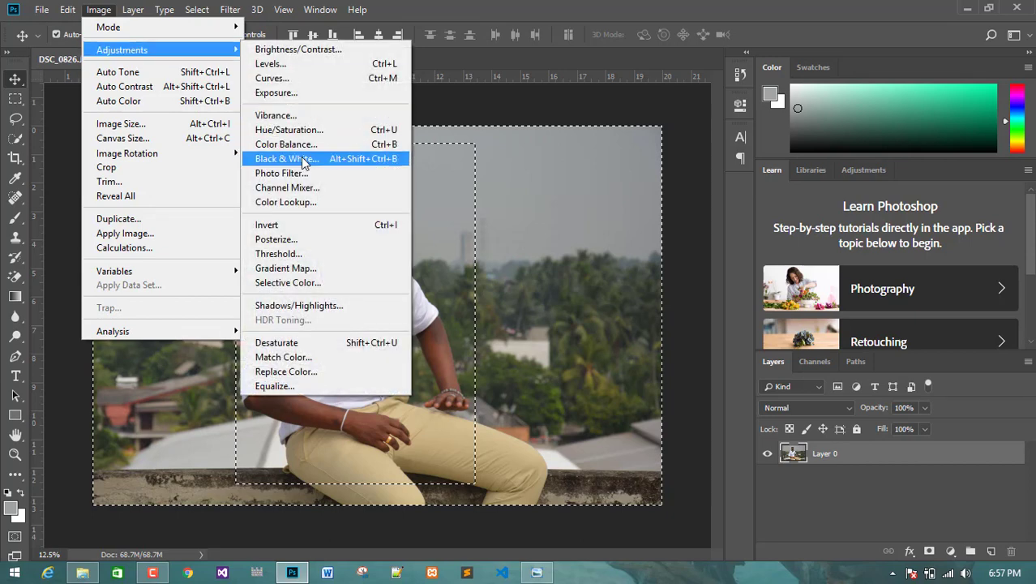
{"action": "left_click", "coordinate": [306, 131]}
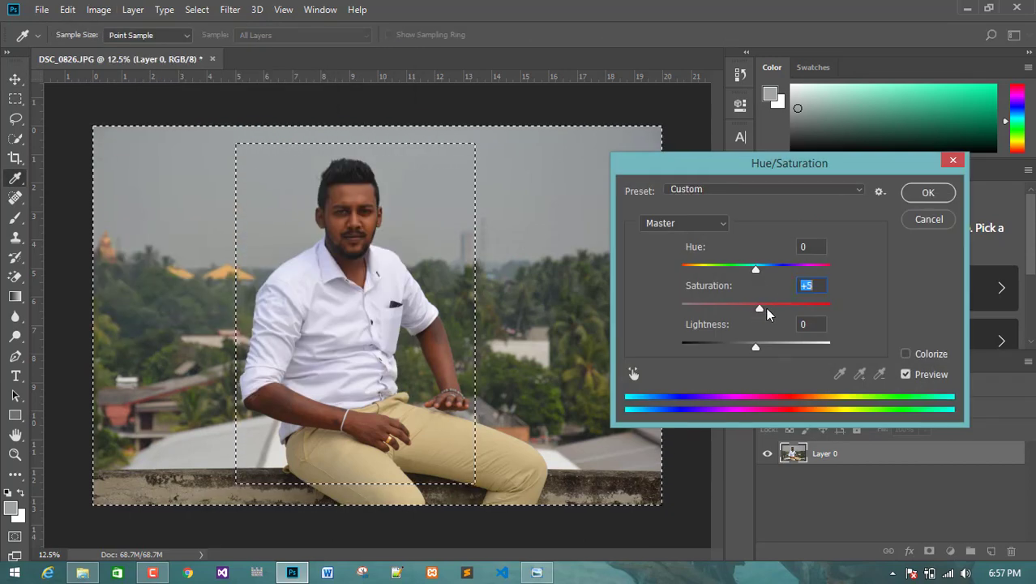
{"action": "left_click_drag", "start_coordinate": [802, 309], "coordinate": [820, 309]}
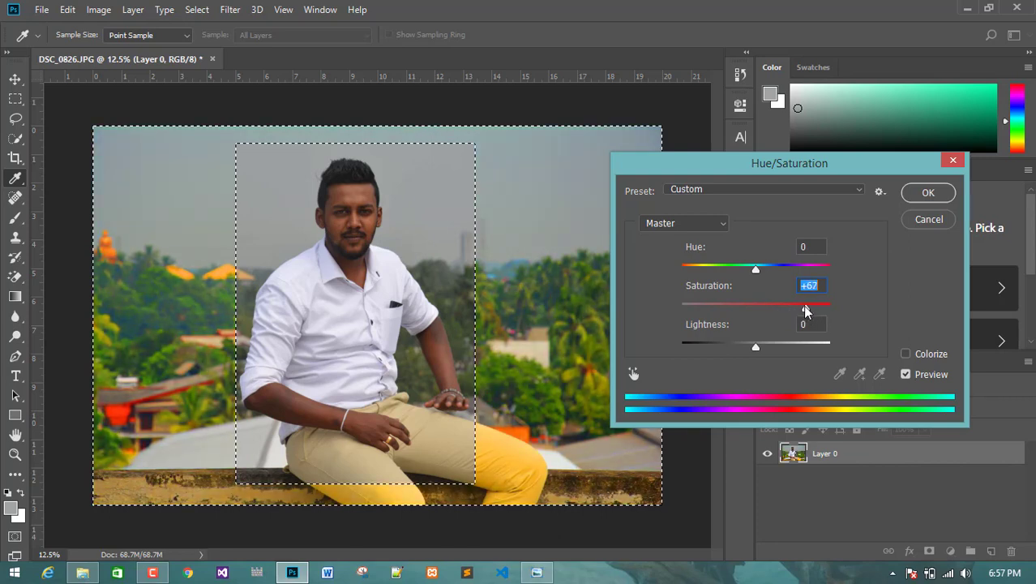
{"action": "left_click_drag", "start_coordinate": [745, 174], "coordinate": [822, 174]}
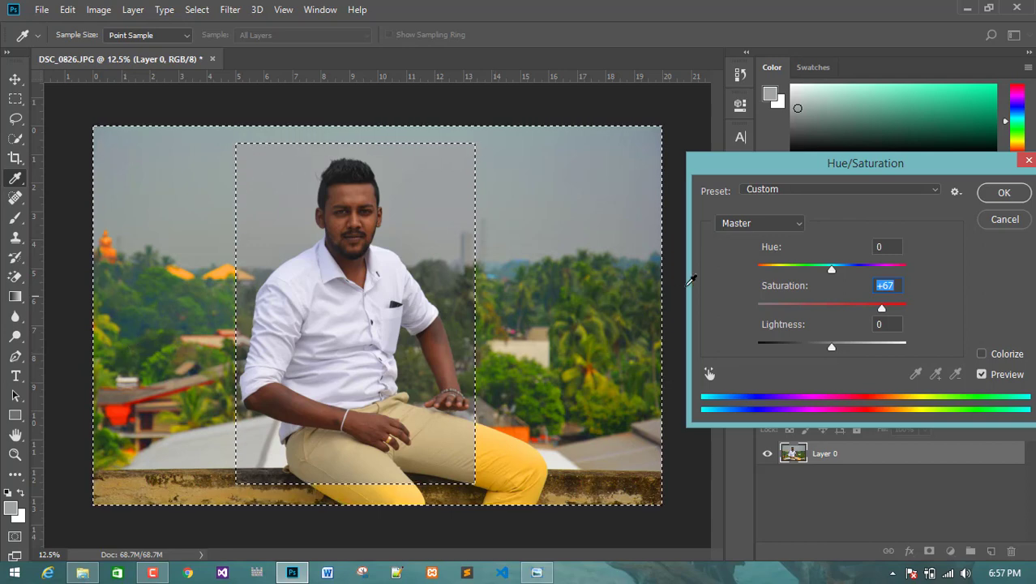
{"action": "left_click_drag", "start_coordinate": [778, 163], "coordinate": [637, 146]}
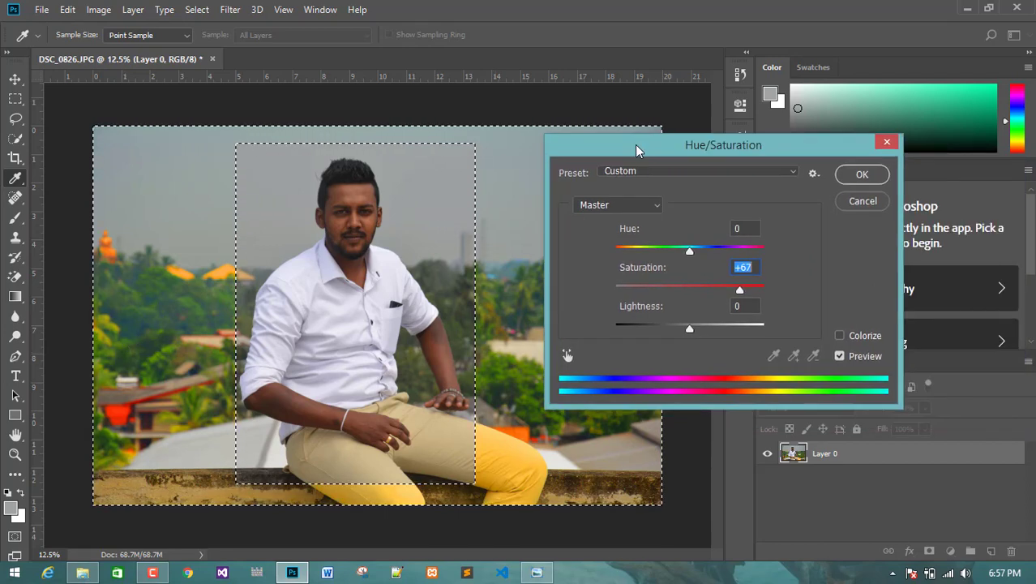
{"action": "left_click", "coordinate": [862, 201]}
{"action": "key", "text": "v"}
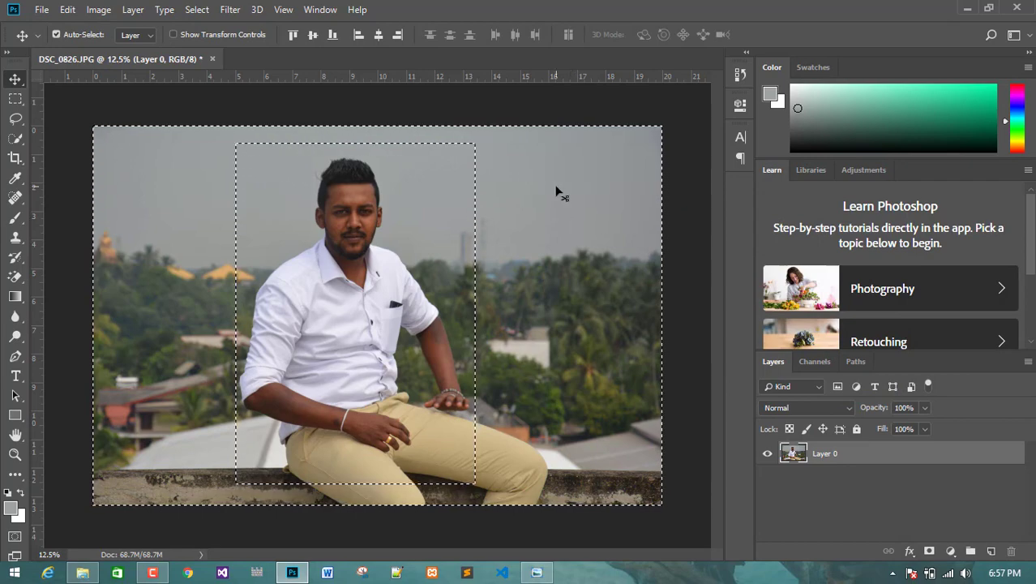
Delete the inverted background to transparency, deselect, and nudge the cut-out right
{"action": "mouse_move", "coordinate": [558, 192]}
{"action": "left_mouse_down"}
{"action": "mouse_move", "coordinate": [347, 139]}
{"action": "mouse_move", "coordinate": [233, 271]}
{"action": "mouse_move", "coordinate": [570, 185]}
{"action": "mouse_move", "coordinate": [548, 196]}
{"action": "left_mouse_up"}
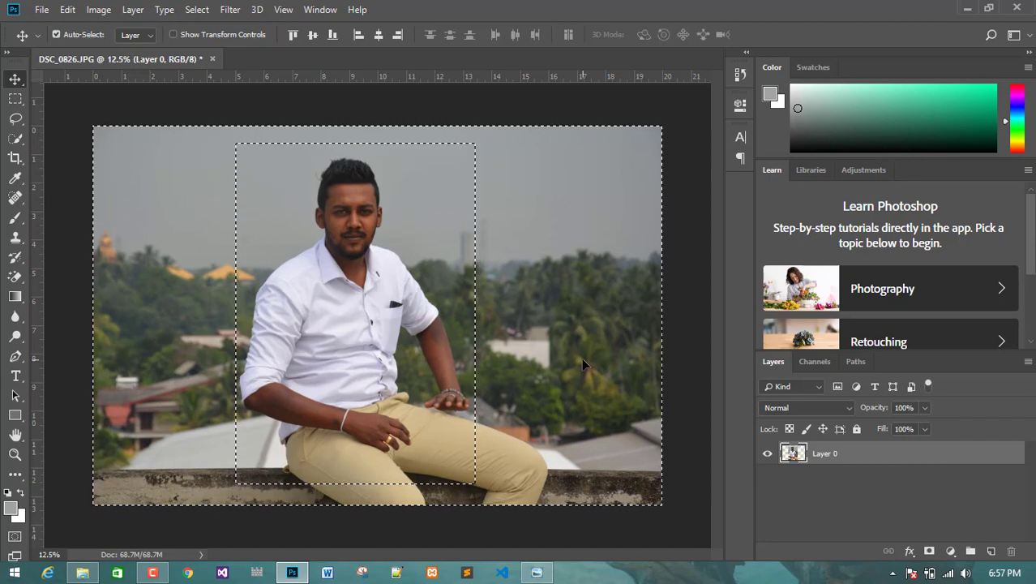
{"action": "key", "text": "Delete"}
{"action": "key", "text": "ctrl+d"}
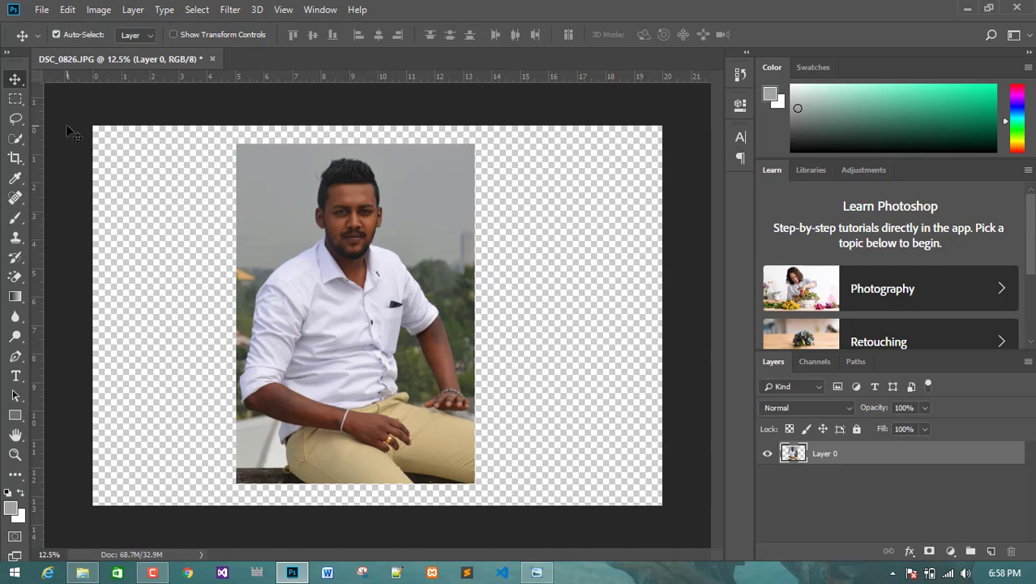
{"action": "mouse_move", "coordinate": [333, 213]}
{"action": "left_mouse_down"}
{"action": "mouse_move", "coordinate": [243, 201]}
{"action": "mouse_move", "coordinate": [393, 209]}
{"action": "mouse_move", "coordinate": [219, 81]}
{"action": "mouse_move", "coordinate": [359, 226]}
{"action": "mouse_move", "coordinate": [313, 203]}
{"action": "mouse_move", "coordinate": [325, 221]}
{"action": "mouse_move", "coordinate": [324, 196]}
{"action": "left_mouse_up"}
{"action": "left_click", "coordinate": [16, 158]}
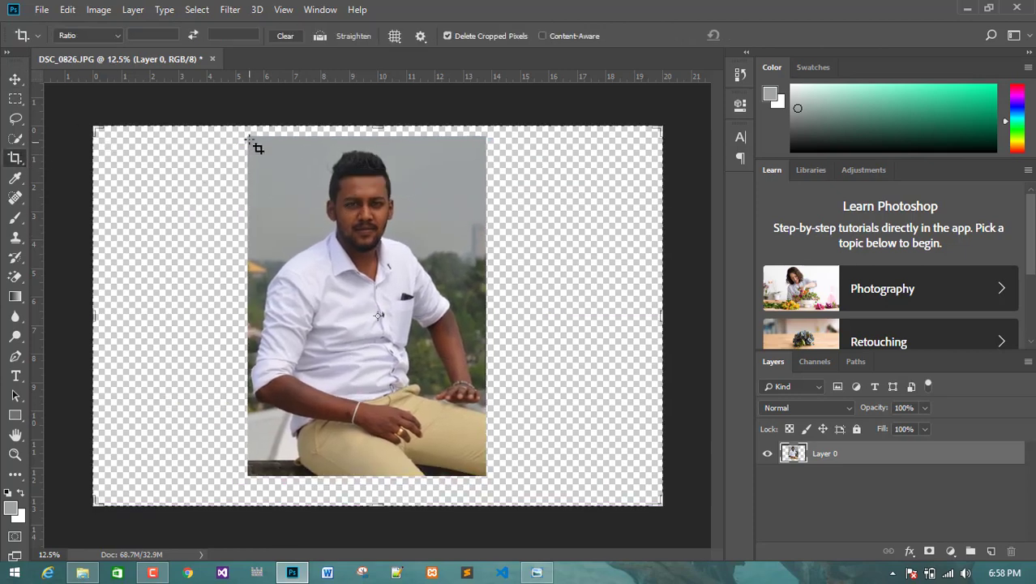
{"action": "left_click_drag", "start_coordinate": [393, 361], "coordinate": [485, 475]}
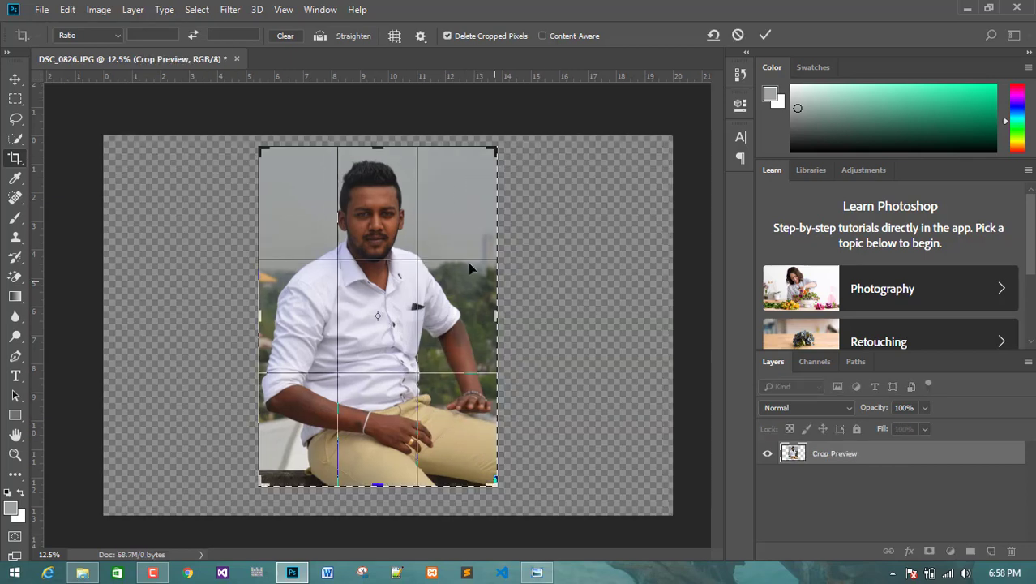
{"action": "key", "text": "Return"}
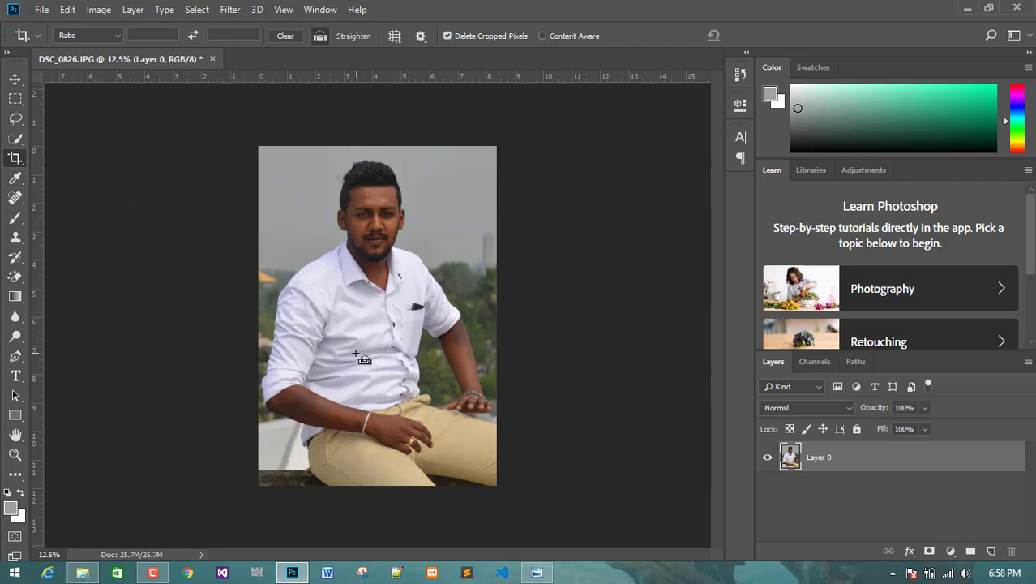
{"action": "key", "text": "ctrl+z"}
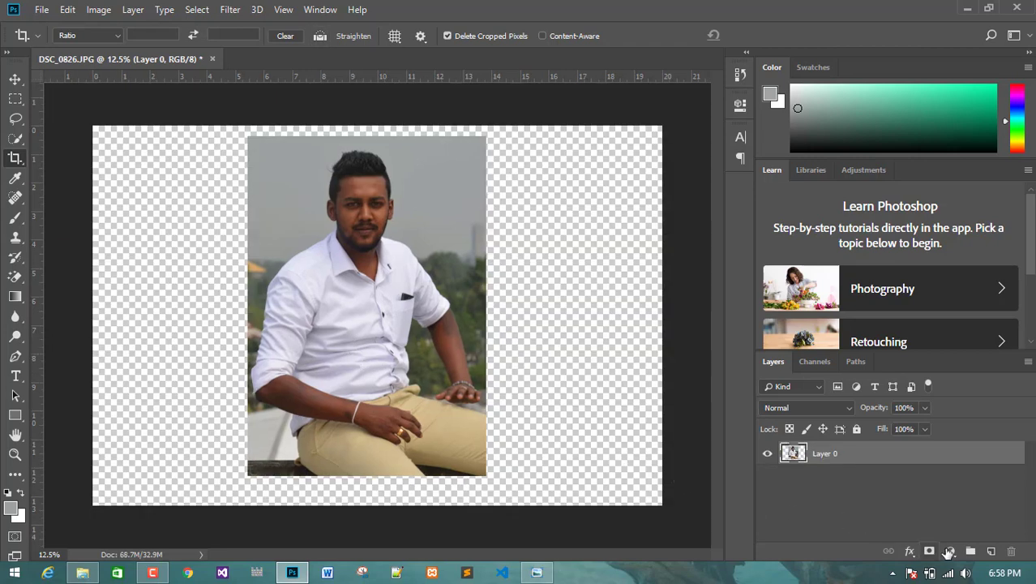
Add Layer 1 and paint-bucket fill it with gray #9ea4a2 sampled from the photo's sky
{"action": "left_click", "coordinate": [991, 552]}
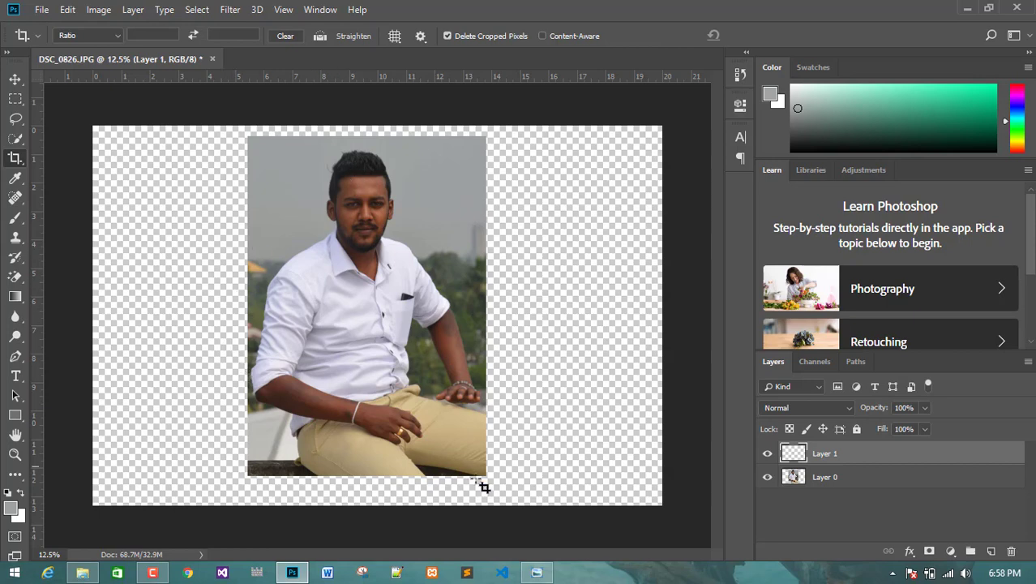
{"action": "left_click", "coordinate": [14, 79]}
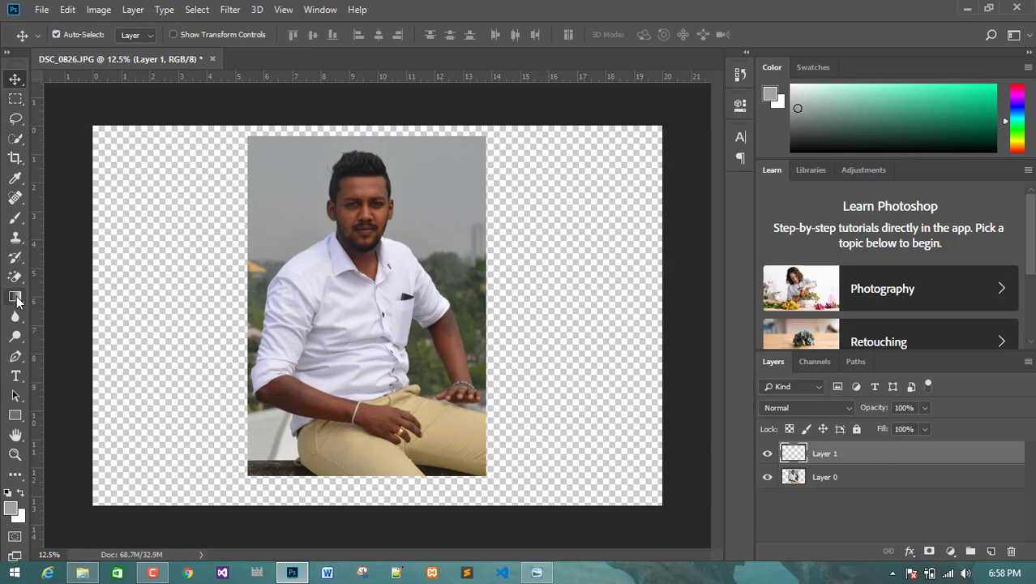
{"action": "left_click", "coordinate": [16, 298]}
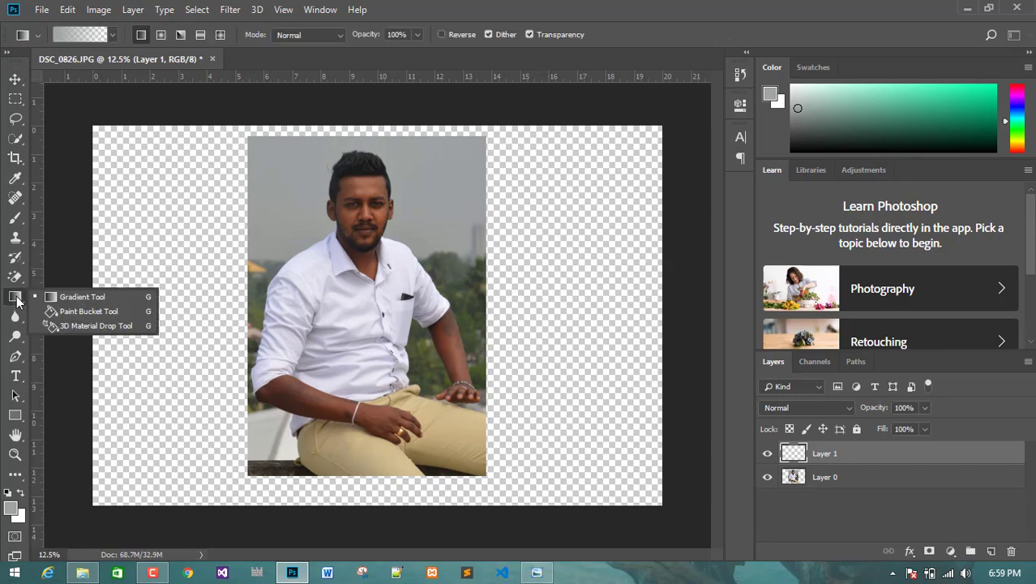
{"action": "left_click", "coordinate": [83, 312]}
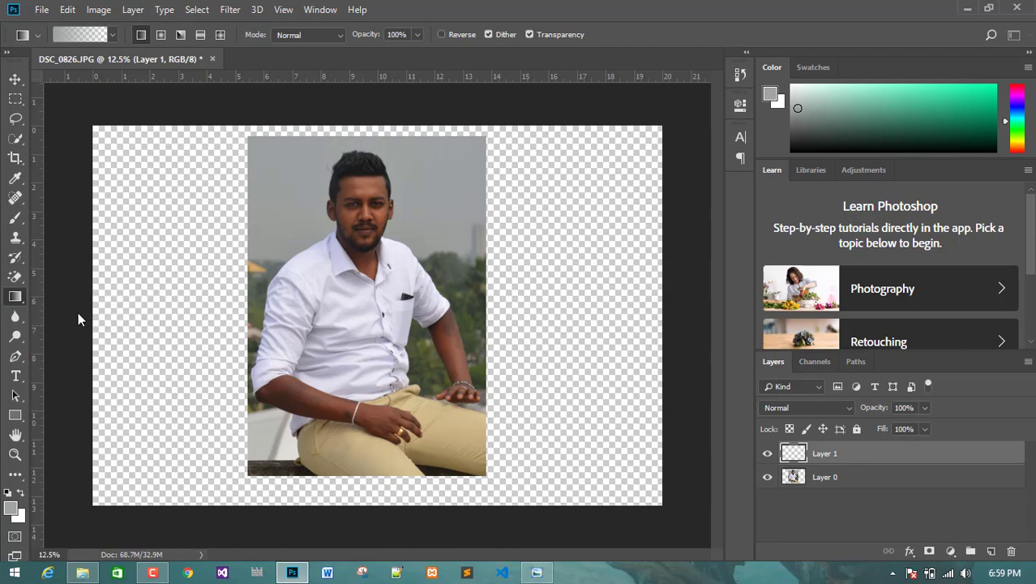
{"action": "left_click", "coordinate": [11, 508]}
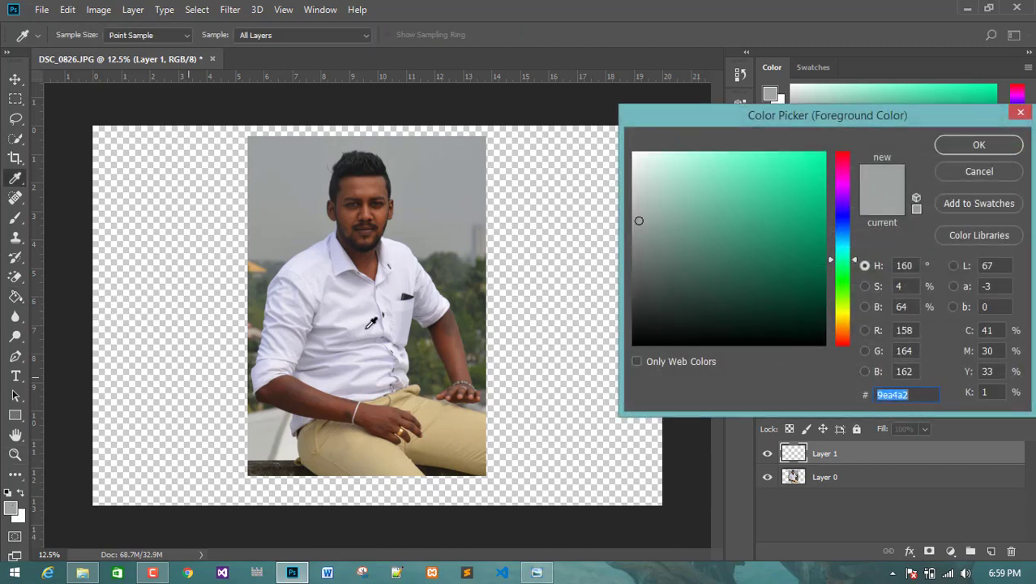
{"action": "left_click", "coordinate": [448, 198]}
{"action": "left_click", "coordinate": [978, 145]}
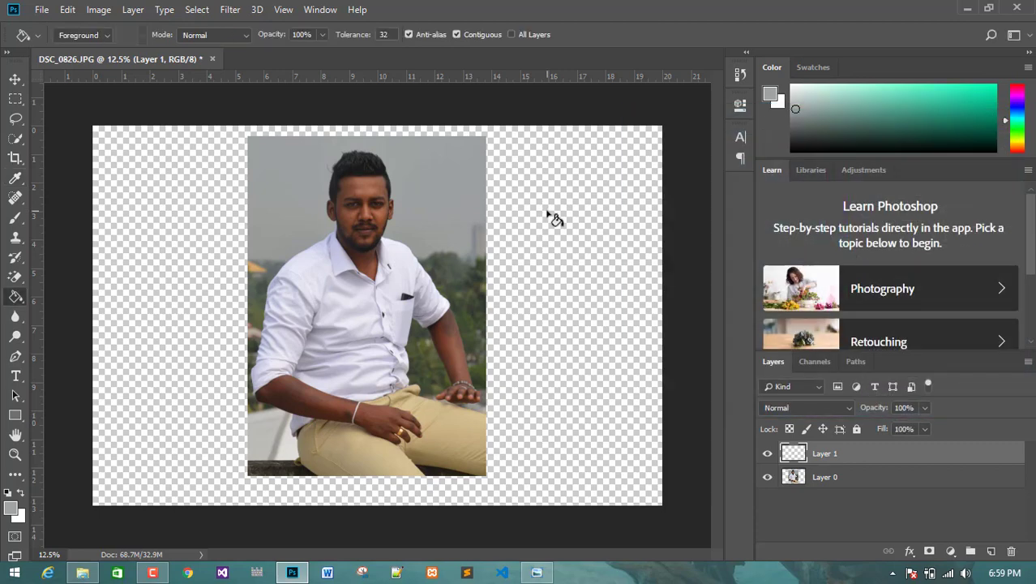
{"action": "left_click", "coordinate": [572, 351]}
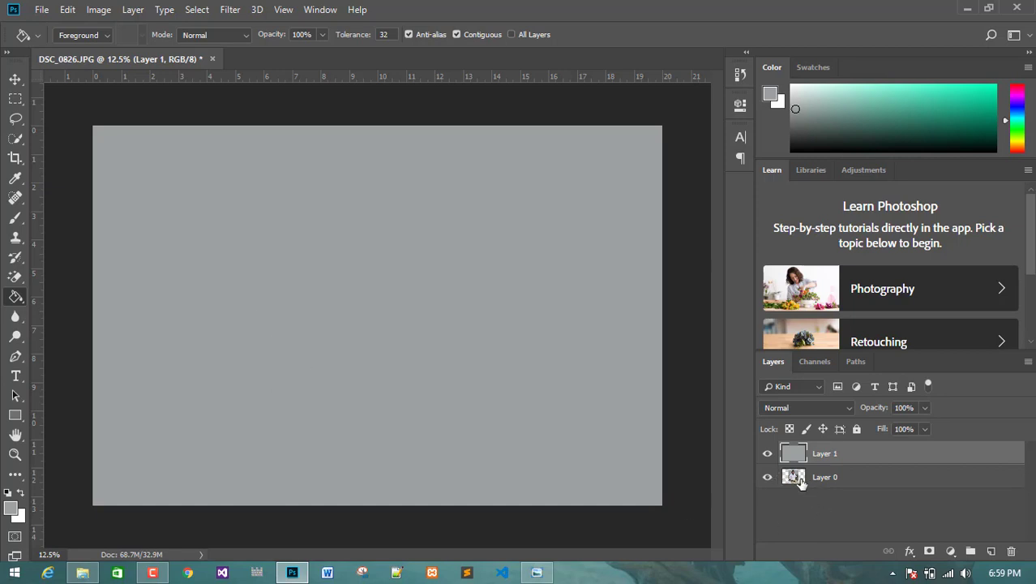
Move Layer 0 above Layer 1, nudge the photo, then delete the gray Layer 1
{"action": "left_click", "coordinate": [835, 478]}
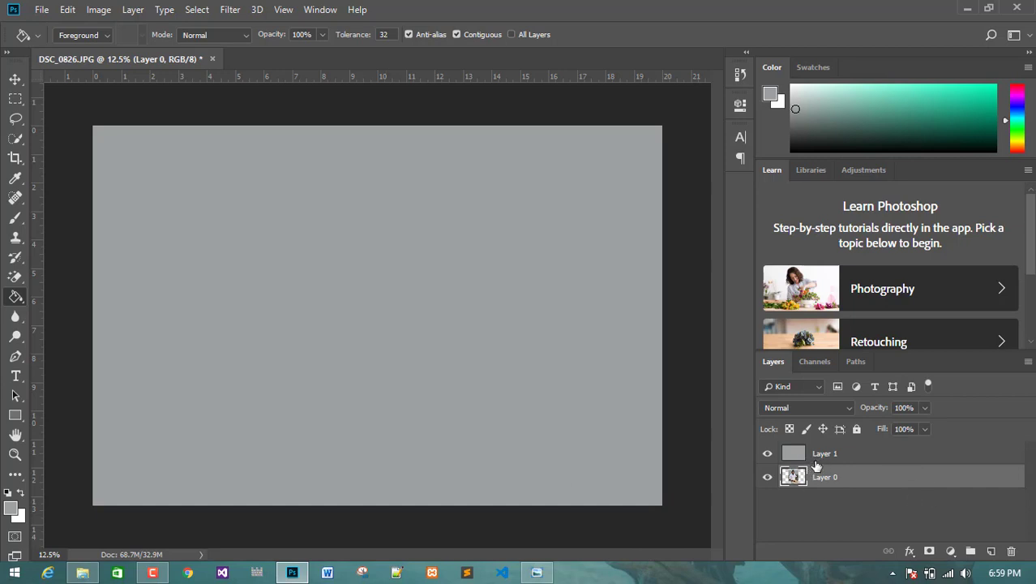
{"action": "left_click_drag", "start_coordinate": [825, 480], "coordinate": [828, 450]}
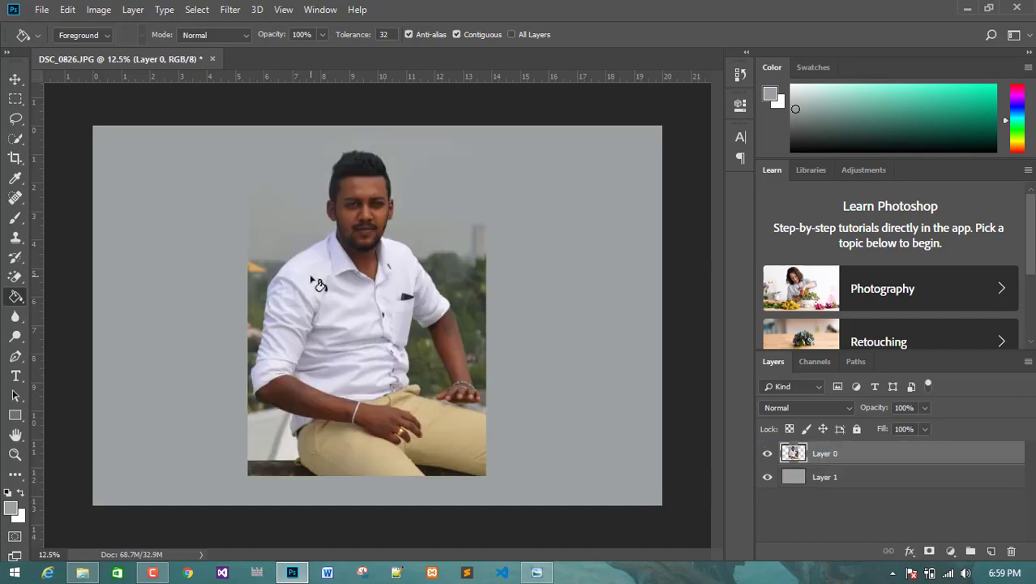
{"action": "left_click", "coordinate": [15, 79]}
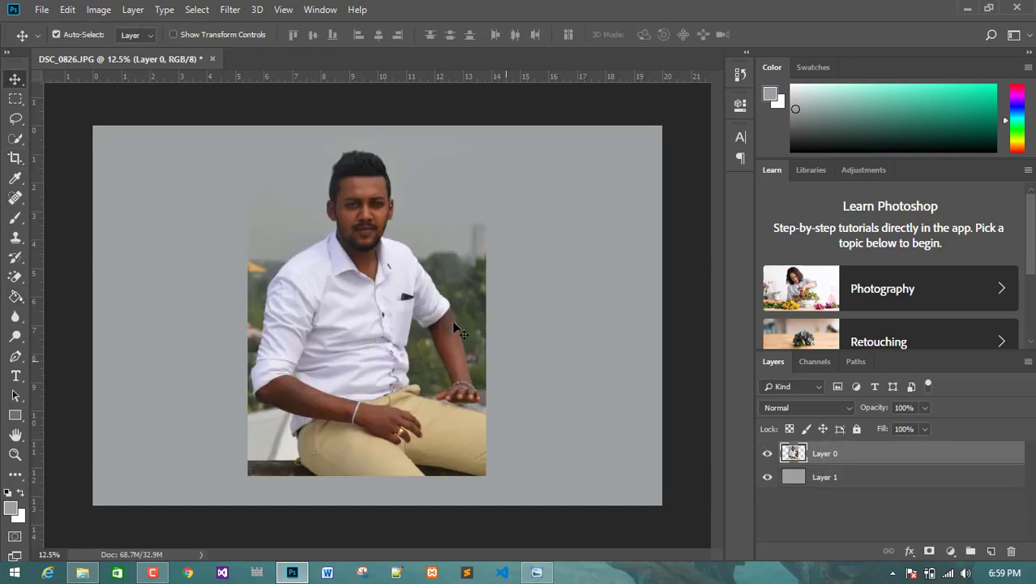
{"action": "mouse_move", "coordinate": [389, 268]}
{"action": "left_mouse_down"}
{"action": "mouse_move", "coordinate": [405, 289]}
{"action": "mouse_move", "coordinate": [381, 274]}
{"action": "mouse_move", "coordinate": [350, 282]}
{"action": "mouse_move", "coordinate": [350, 269]}
{"action": "left_mouse_up"}
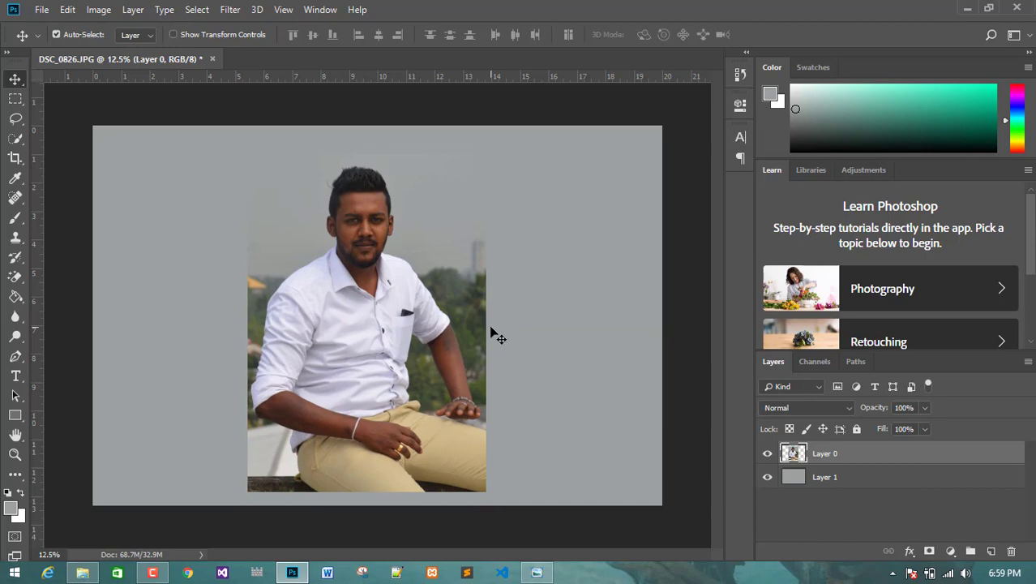
{"action": "left_click", "coordinate": [839, 478]}
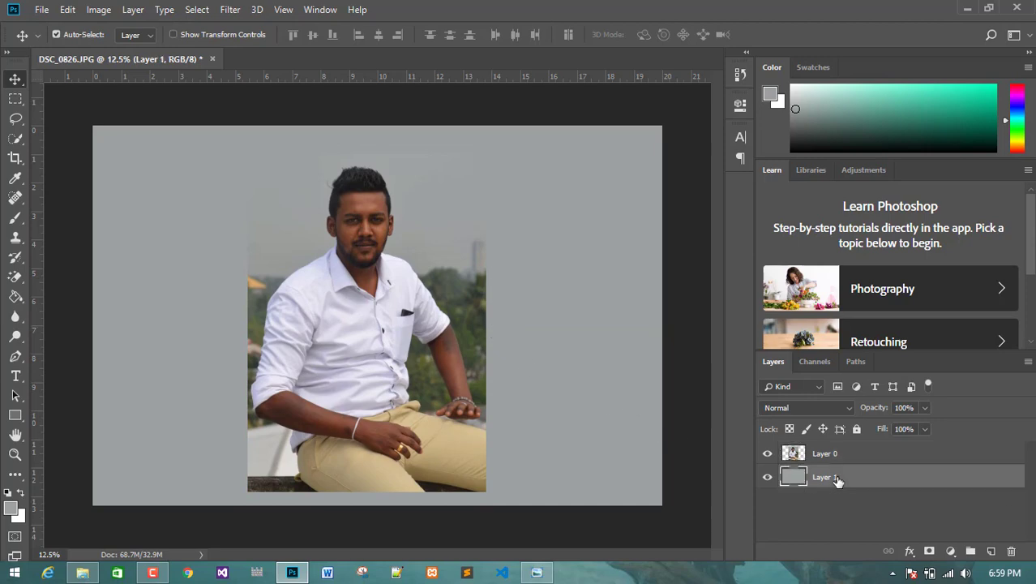
{"action": "key", "text": "Delete"}
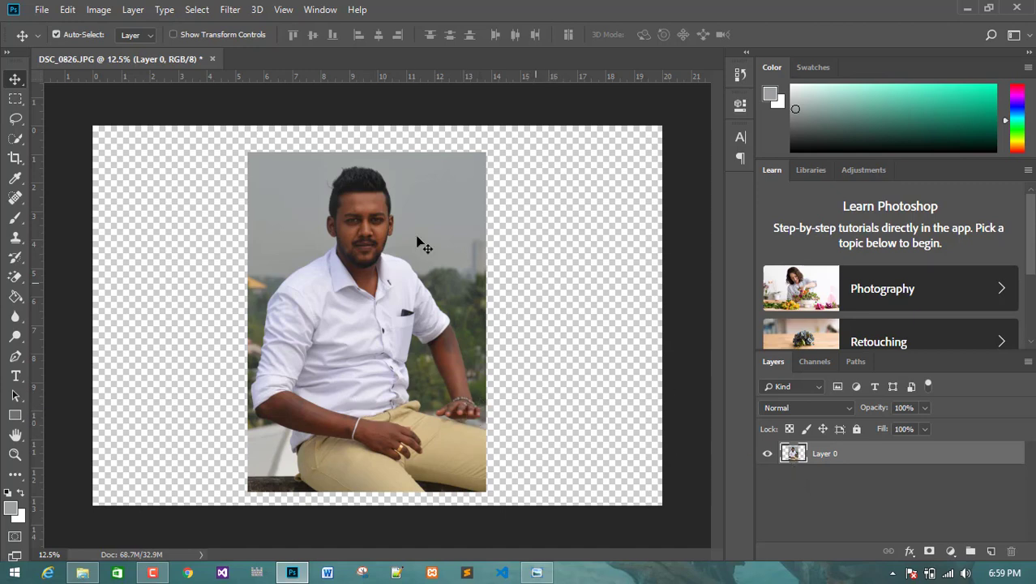
Marquee a rectangle around the cut-out, invert it to the surrounding area, and nudge the layer
{"action": "left_click", "coordinate": [16, 98]}
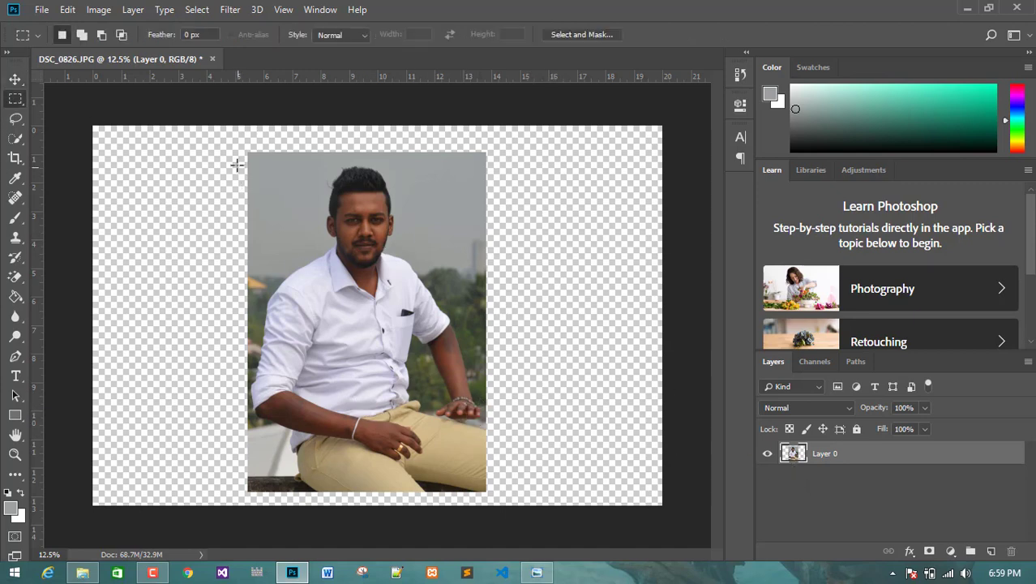
{"action": "left_click_drag", "start_coordinate": [247, 150], "coordinate": [489, 491]}
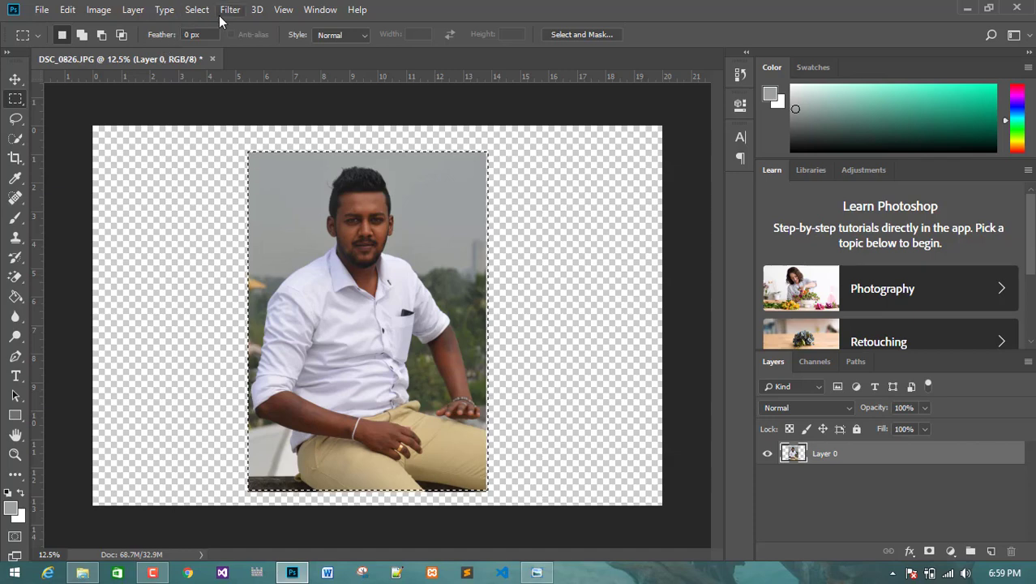
{"action": "left_click", "coordinate": [197, 9]}
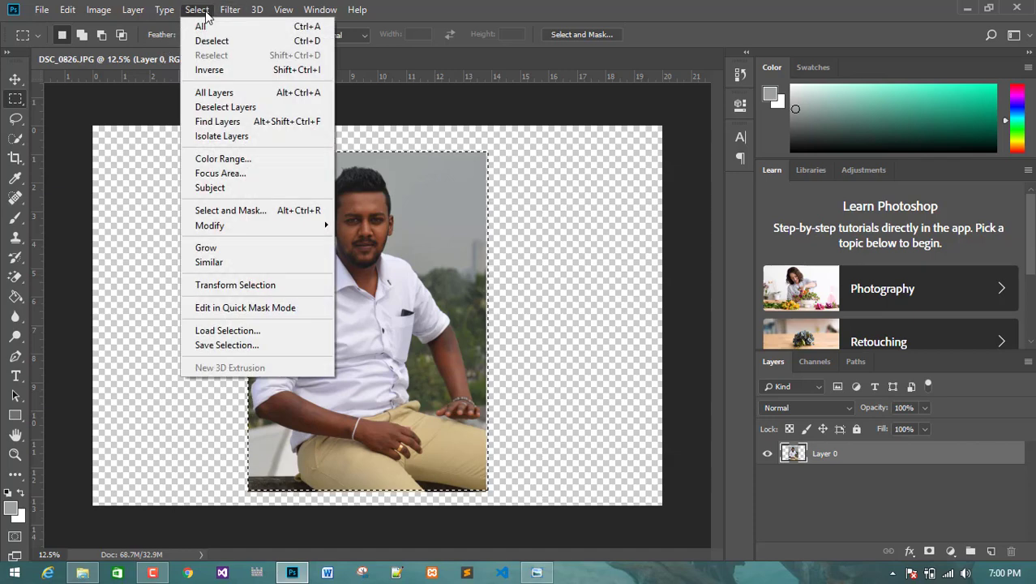
{"action": "left_click", "coordinate": [231, 70]}
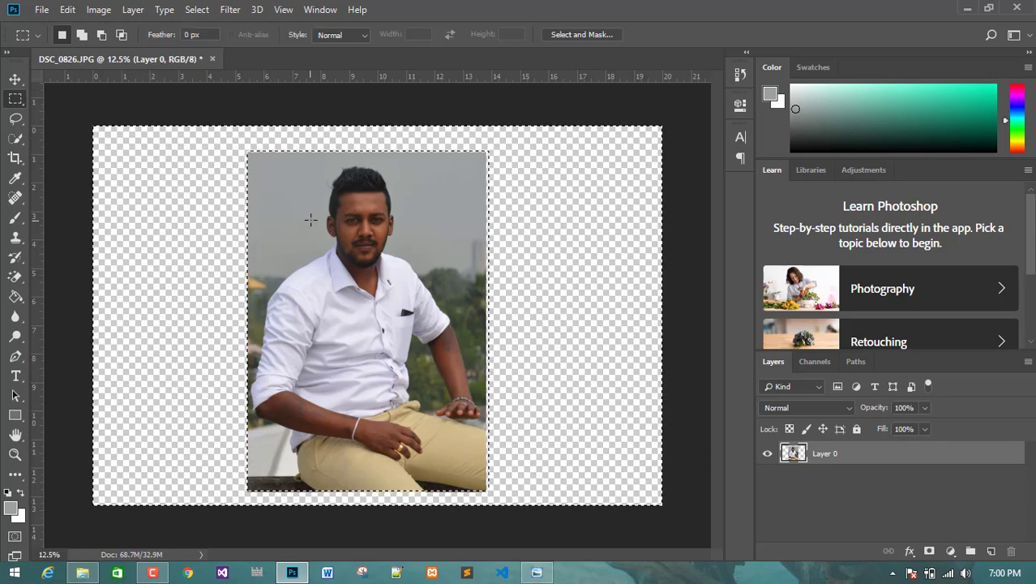
{"action": "key", "text": "v"}
{"action": "mouse_move", "coordinate": [410, 257]}
{"action": "left_mouse_down"}
{"action": "mouse_move", "coordinate": [262, 251]}
{"action": "mouse_move", "coordinate": [472, 260]}
{"action": "mouse_move", "coordinate": [398, 253]}
{"action": "mouse_move", "coordinate": [407, 272]}
{"action": "mouse_move", "coordinate": [412, 260]}
{"action": "left_mouse_up"}
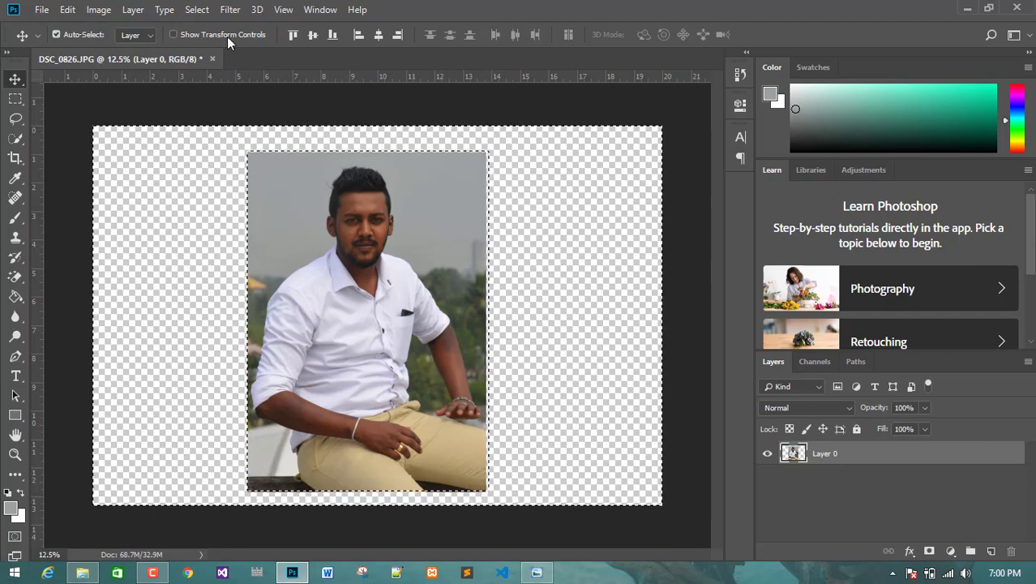
{"action": "left_click", "coordinate": [196, 12]}
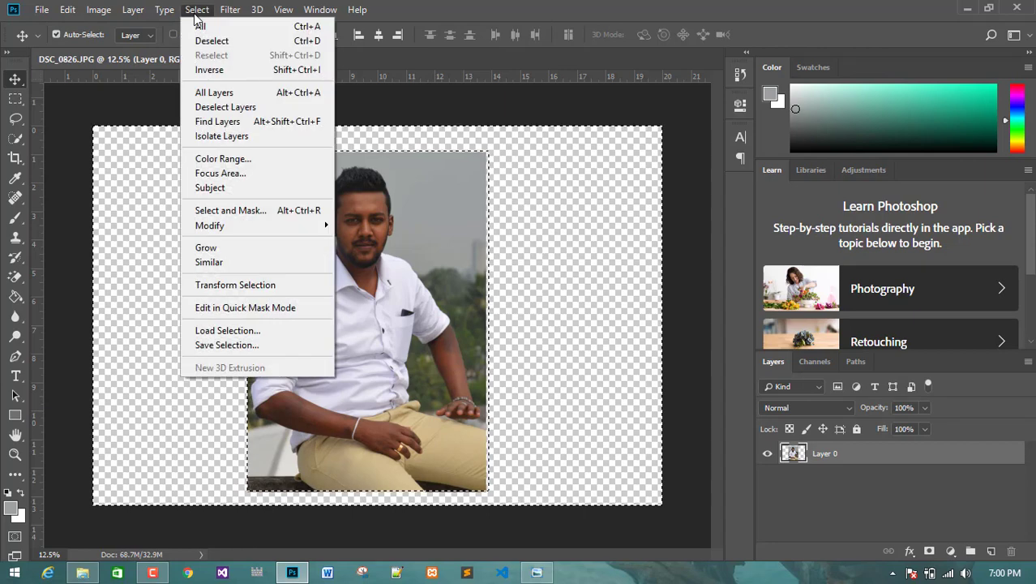
Invert the selection back to the photo and move the seated man's cut-out slightly lower and right
{"action": "left_click", "coordinate": [207, 70]}
{"action": "left_click_drag", "start_coordinate": [294, 174], "coordinate": [409, 252]}
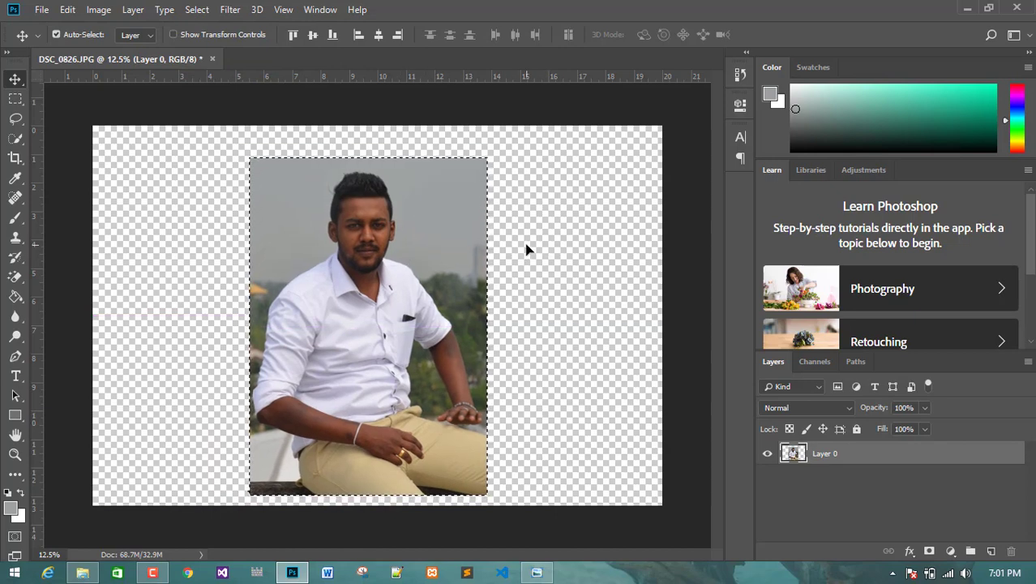